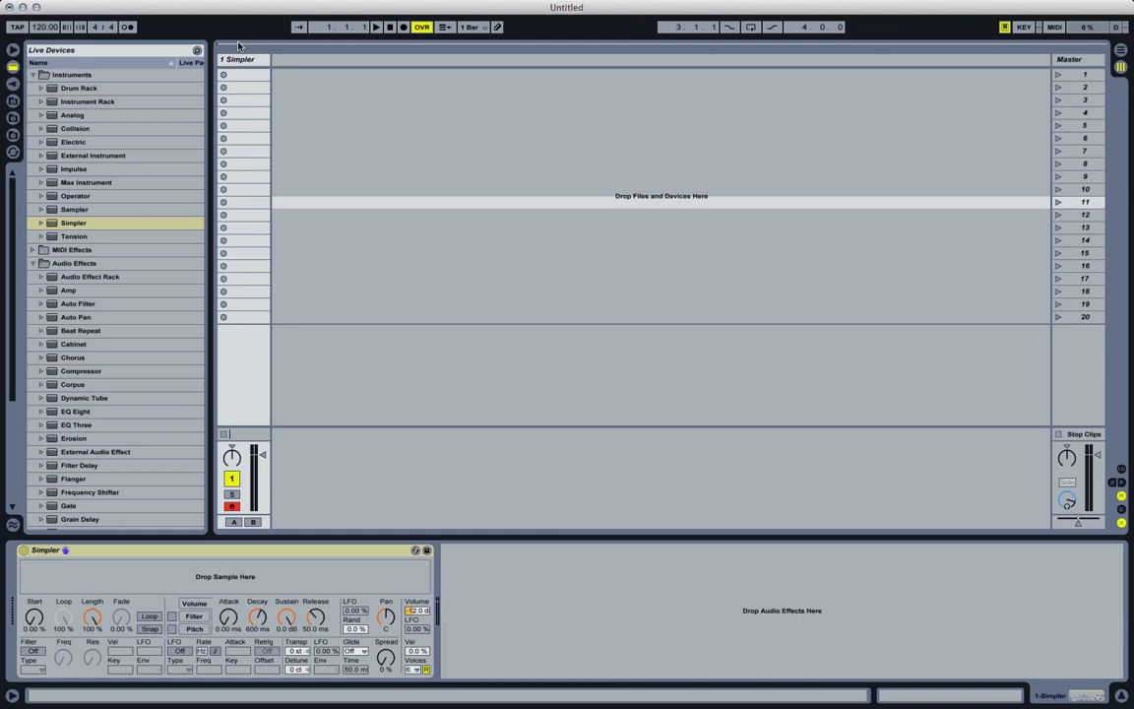
# Step: Load EQ-A39 06 Bass Loop 120.wav from the Loungin House Vol.1 Demos folder into Simpler and play it
pyautogui.click(124, 548)
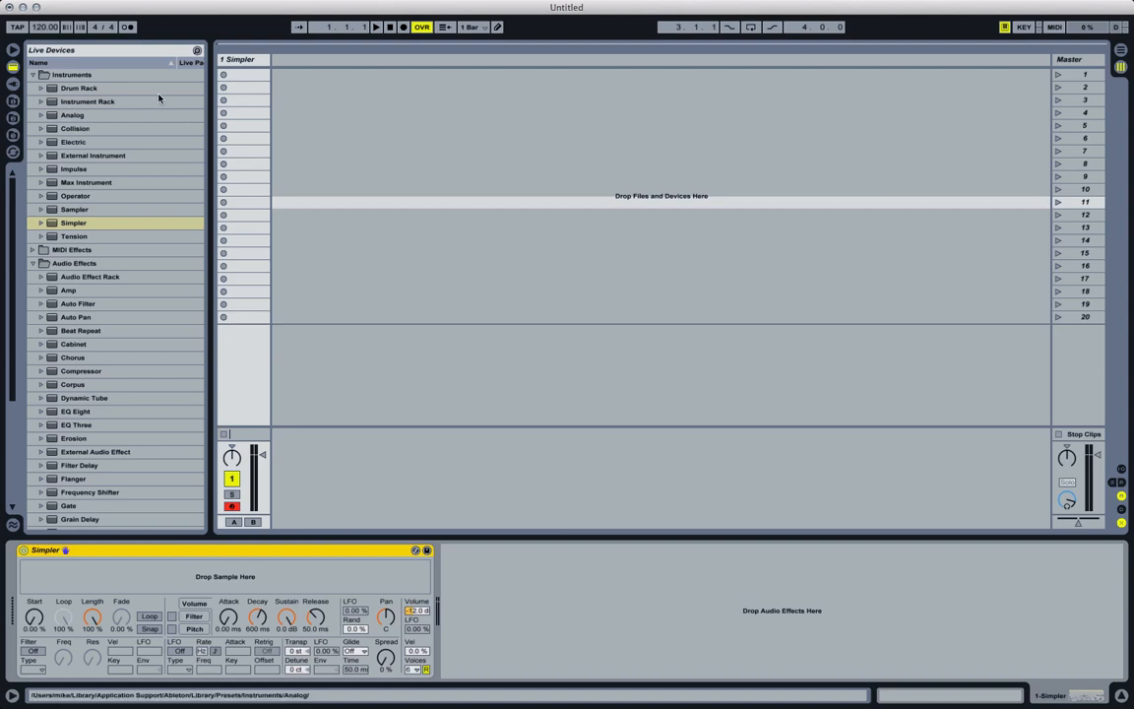
pyautogui.click(12, 102)
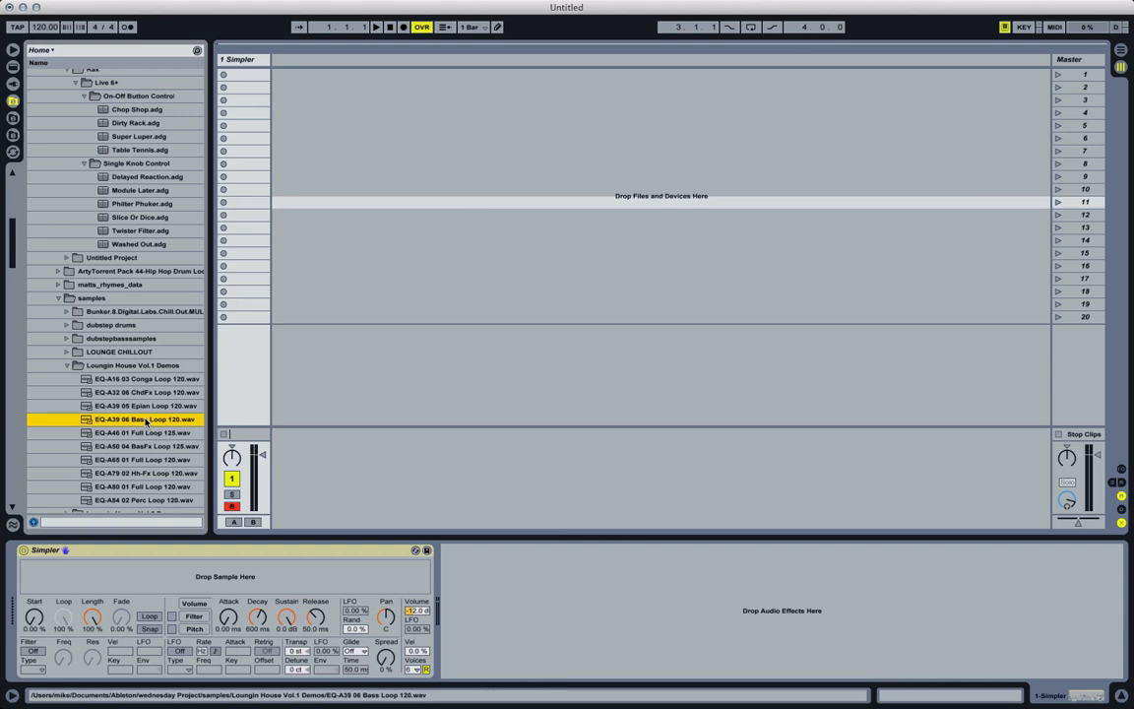
pyautogui.click(131, 423)
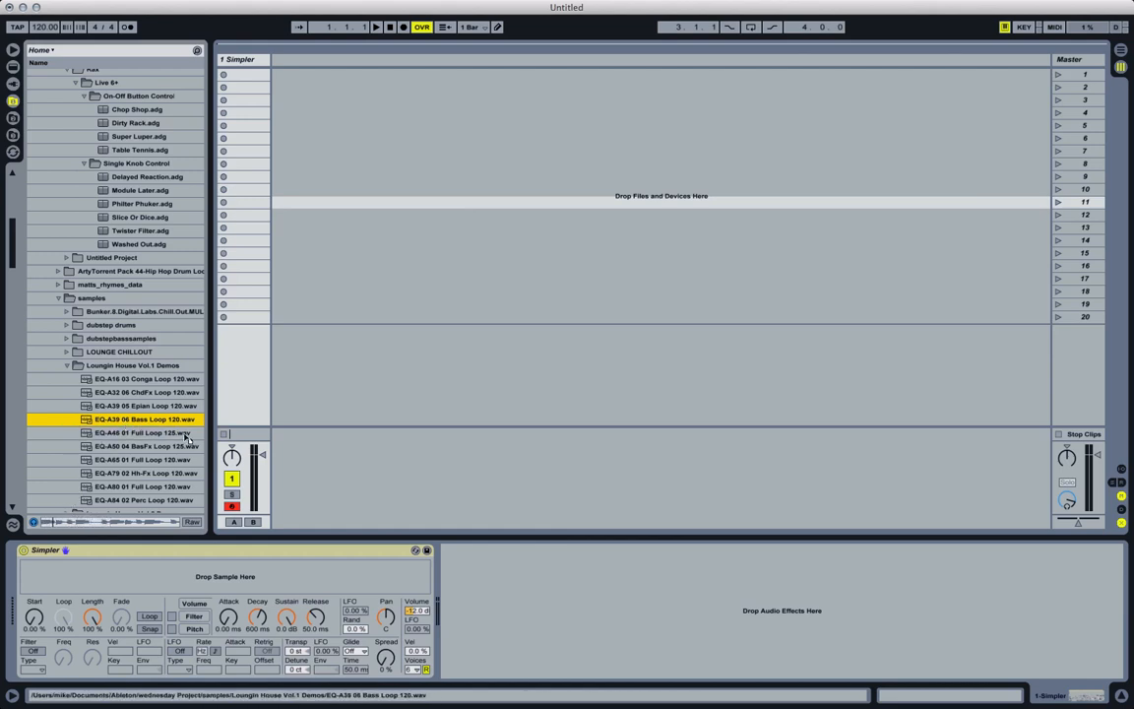
pyautogui.moveTo(158, 419); pyautogui.dragTo(245, 579)
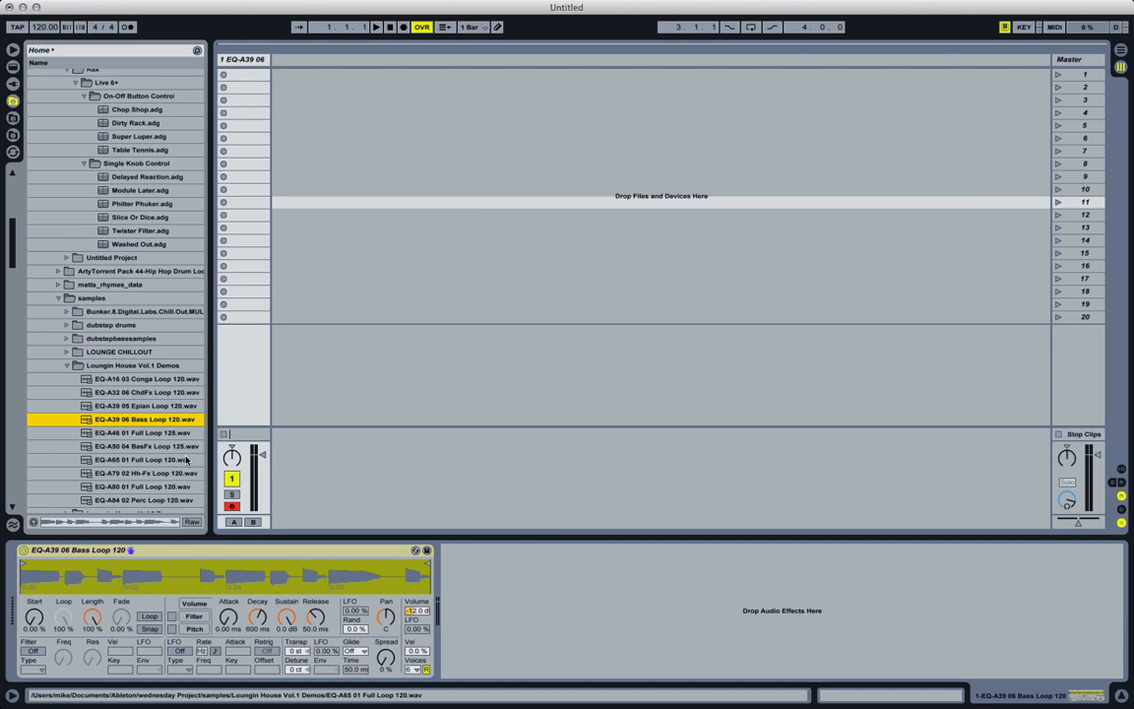
pyautogui.press('a')
pyautogui.press('a')
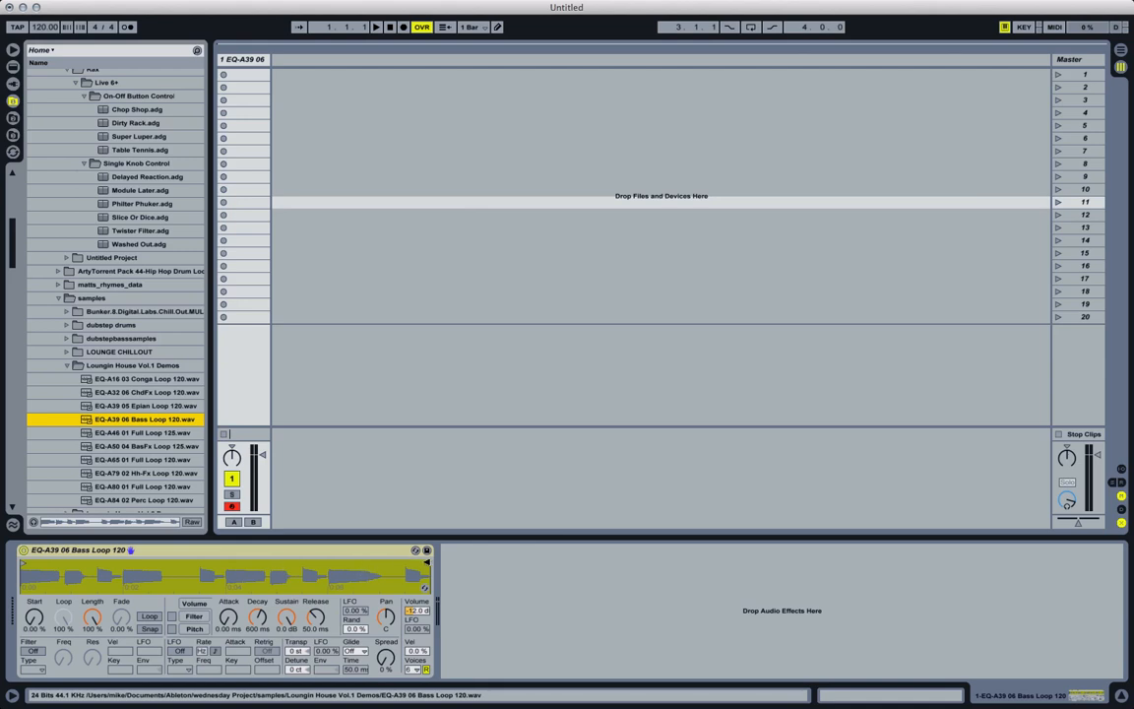
# Step: Trim the end of the bass sample to about 0:00.78, isolating the first note, and audition it
pyautogui.moveTo(427, 562)
pyautogui.mouseDown()
pyautogui.moveTo(53, 587)
pyautogui.moveTo(353, 602)
pyautogui.moveTo(335, 581)
pyautogui.moveTo(72, 550)
pyautogui.moveTo(51, 558)
pyautogui.moveTo(41, 604)
pyautogui.mouseUp()
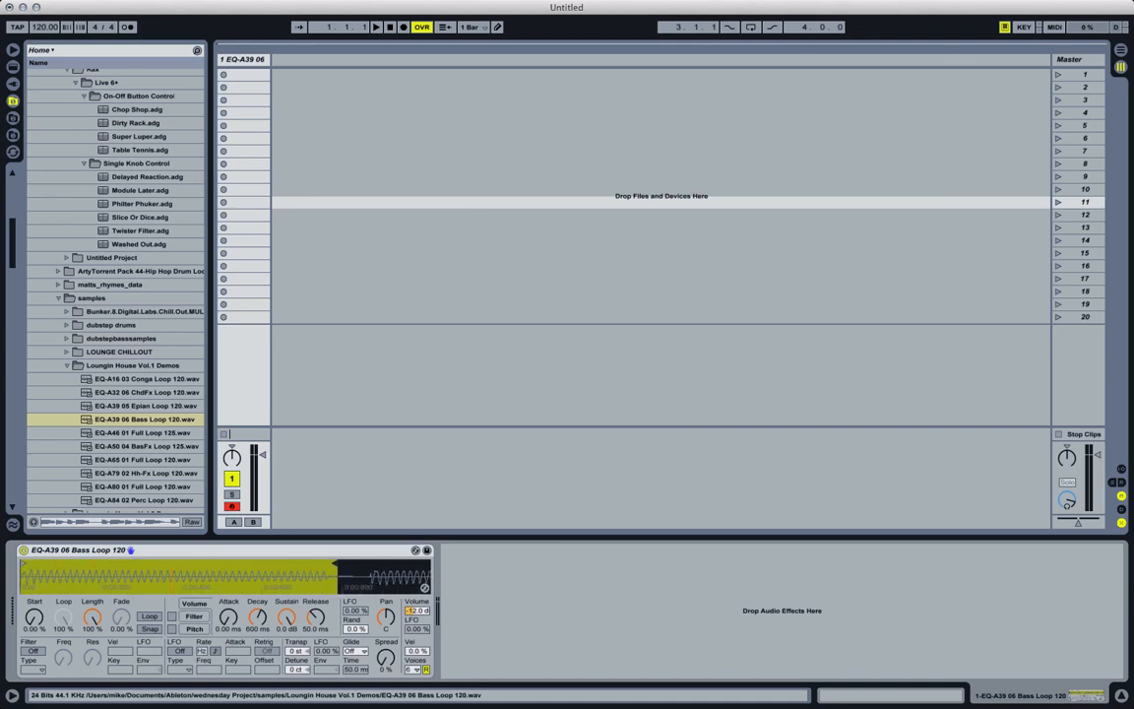
pyautogui.moveTo(169, 579); pyautogui.dragTo(170, 578)
pyautogui.press('a')
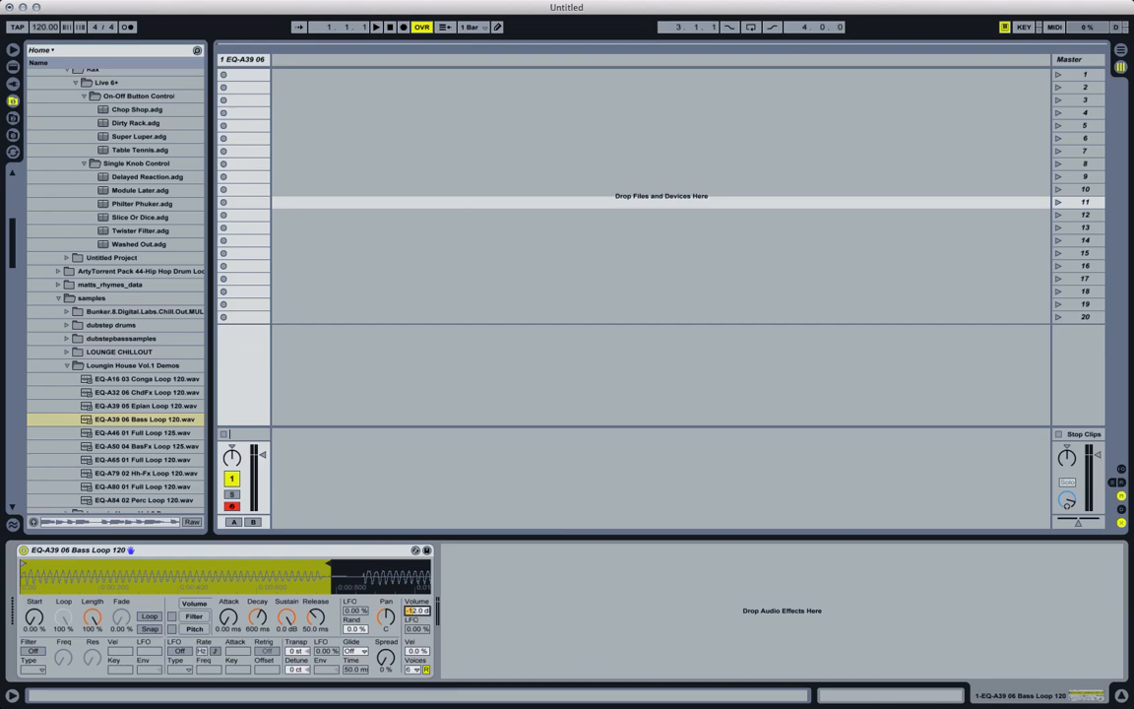
# Step: Raise Simpler's volume to -6.19 dB, enable sample looping, and audition the looped note
pyautogui.moveTo(417, 610); pyautogui.dragTo(415, 605)
pyautogui.click(148, 616)
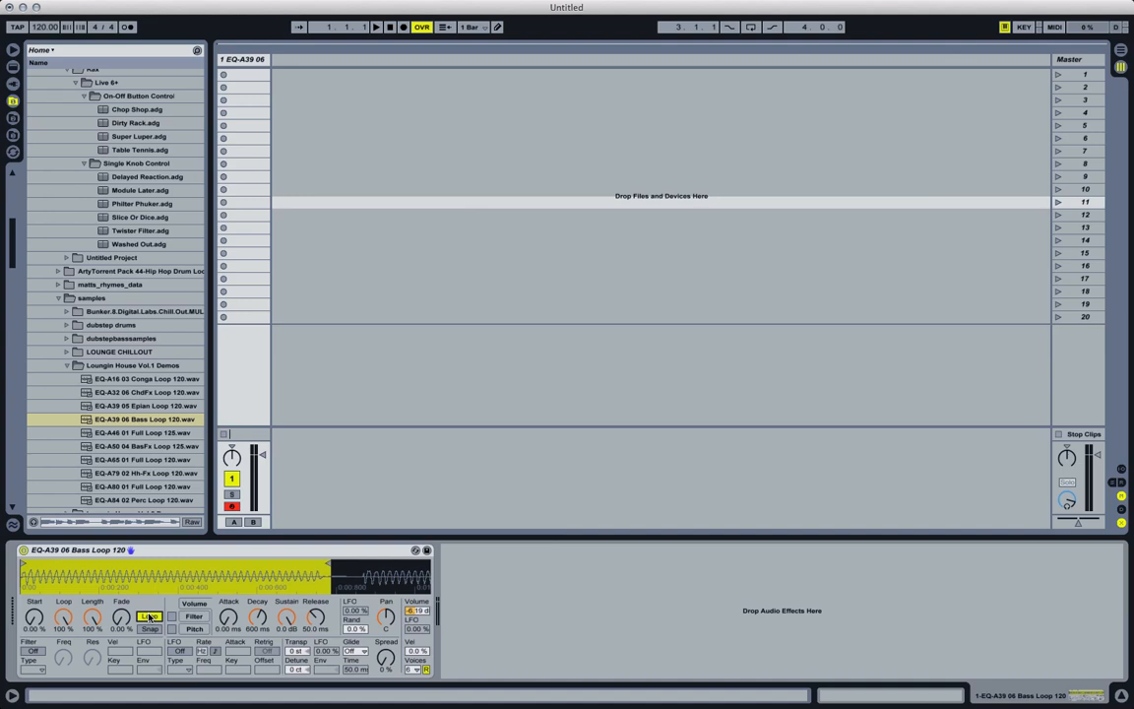
pyautogui.press('a')
# Step: Tighten the looped region by moving its end to about 0:00.69 and its start slightly inward
pyautogui.click(330, 572)
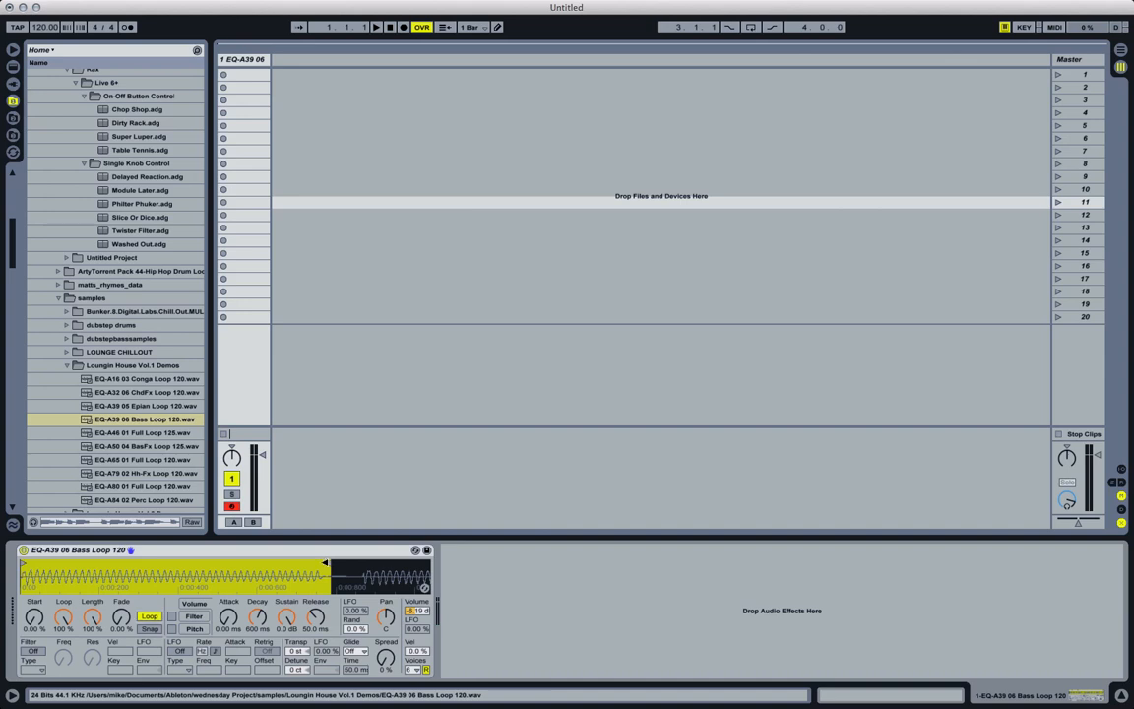
pyautogui.moveTo(327, 564); pyautogui.dragTo(292, 564)
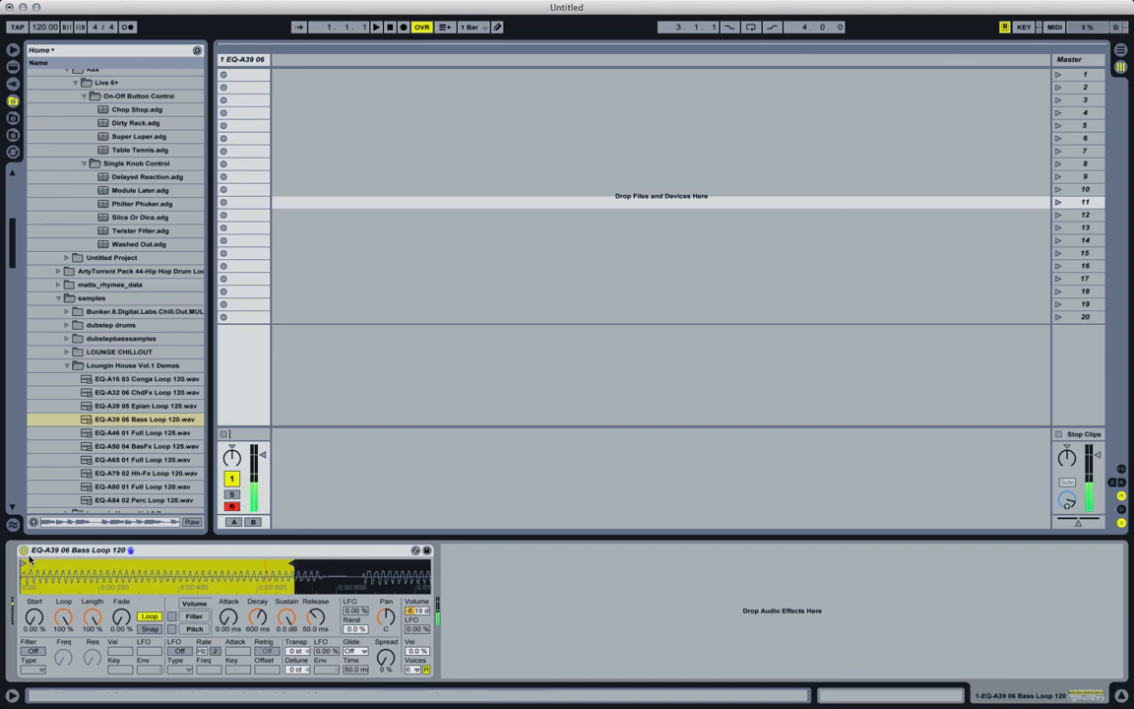
pyautogui.moveTo(23, 564); pyautogui.dragTo(30, 564)
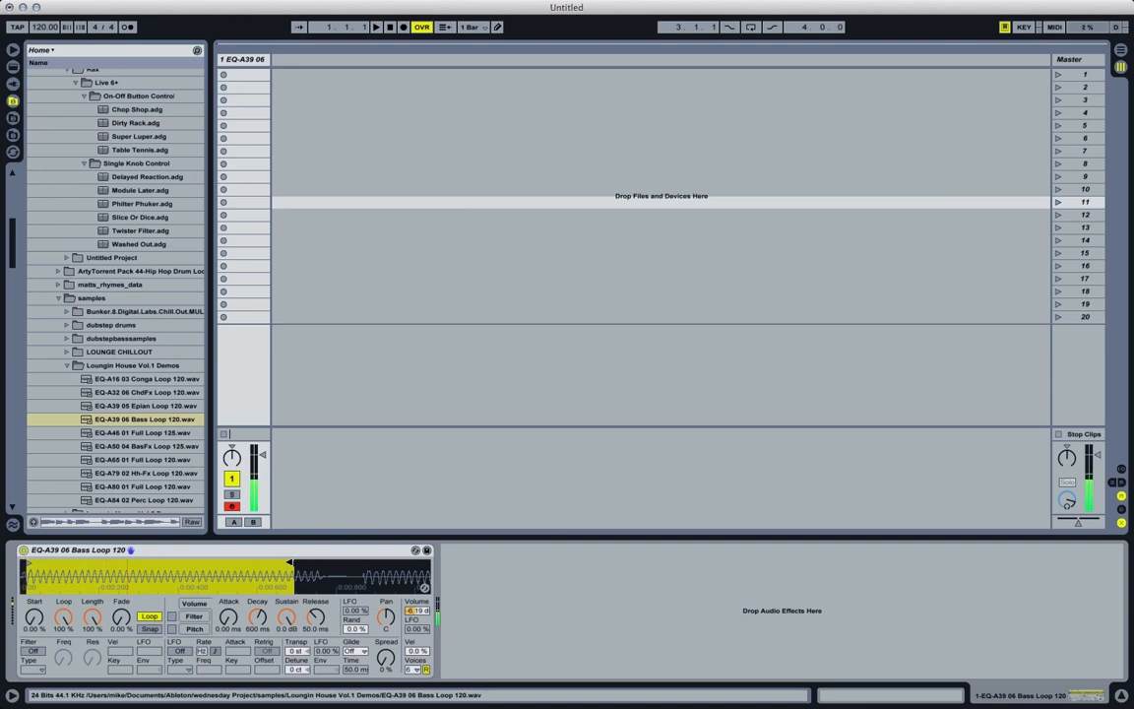
pyautogui.moveTo(291, 562); pyautogui.dragTo(292, 562)
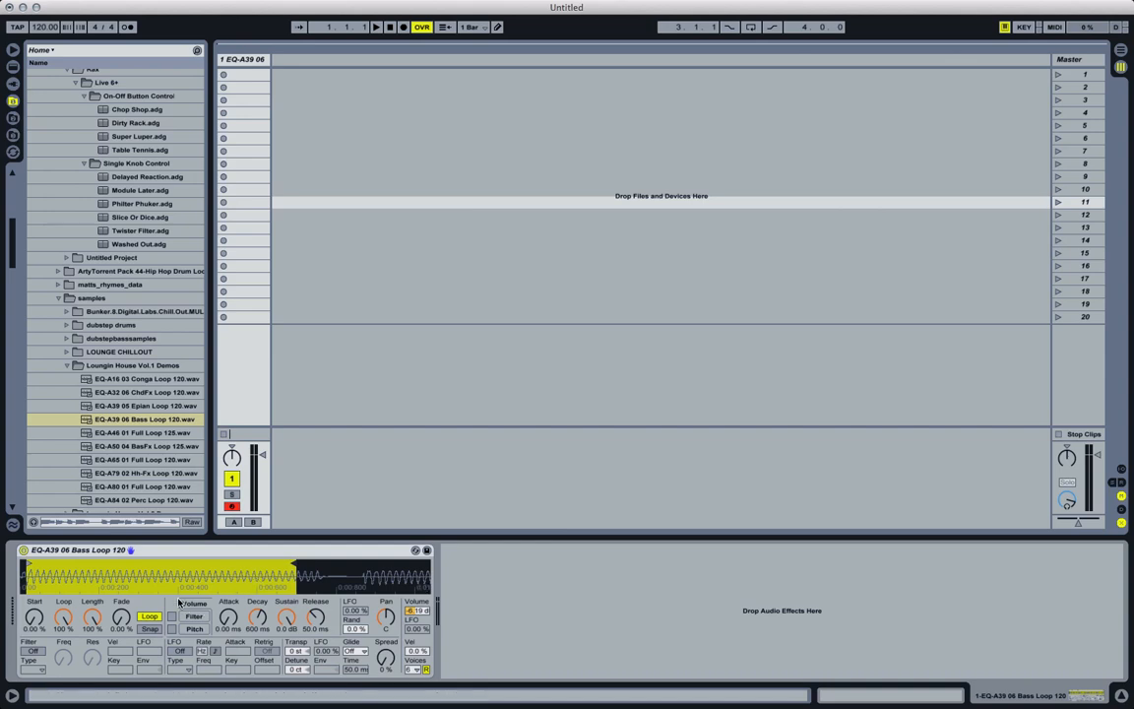
# Step: Try Simpler's filter with the LP12 type, switch it back off, and show the filter envelope settings
pyautogui.click(33, 650)
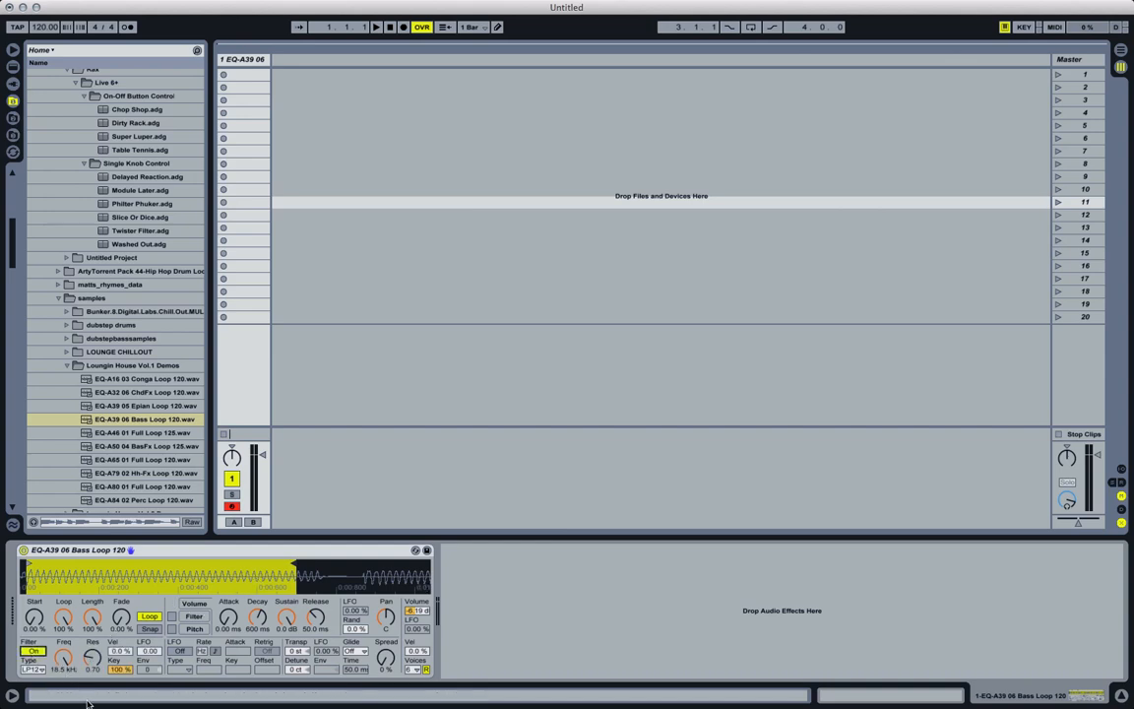
pyautogui.click(33, 670)
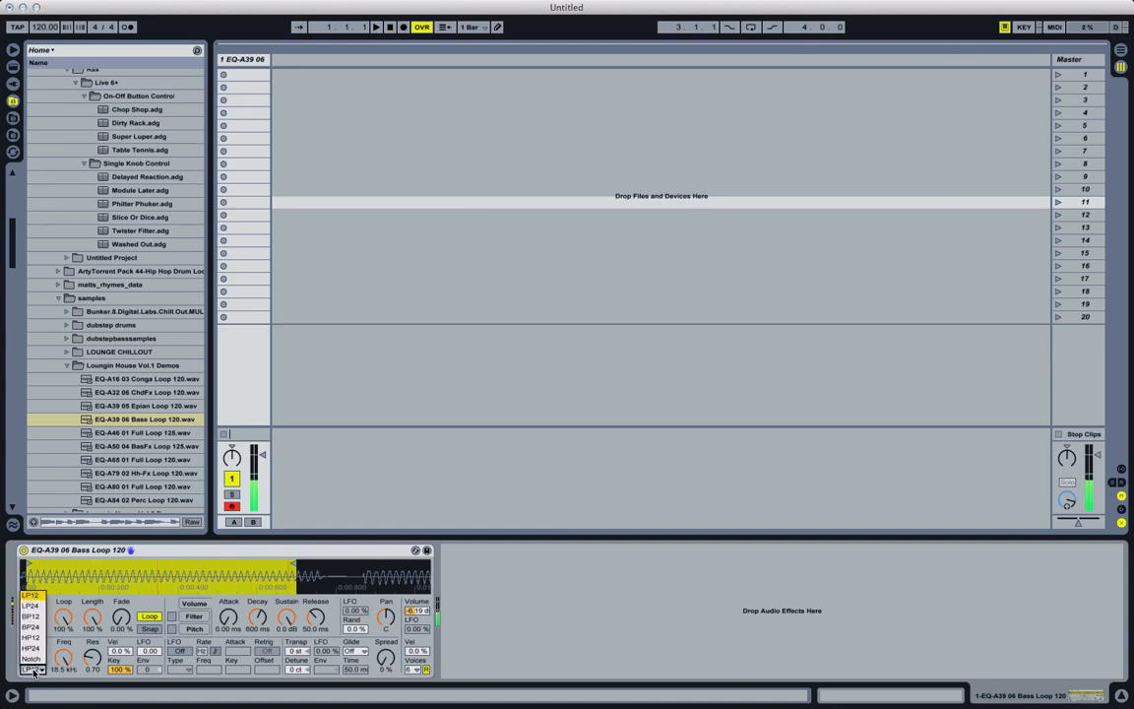
pyautogui.click(36, 595)
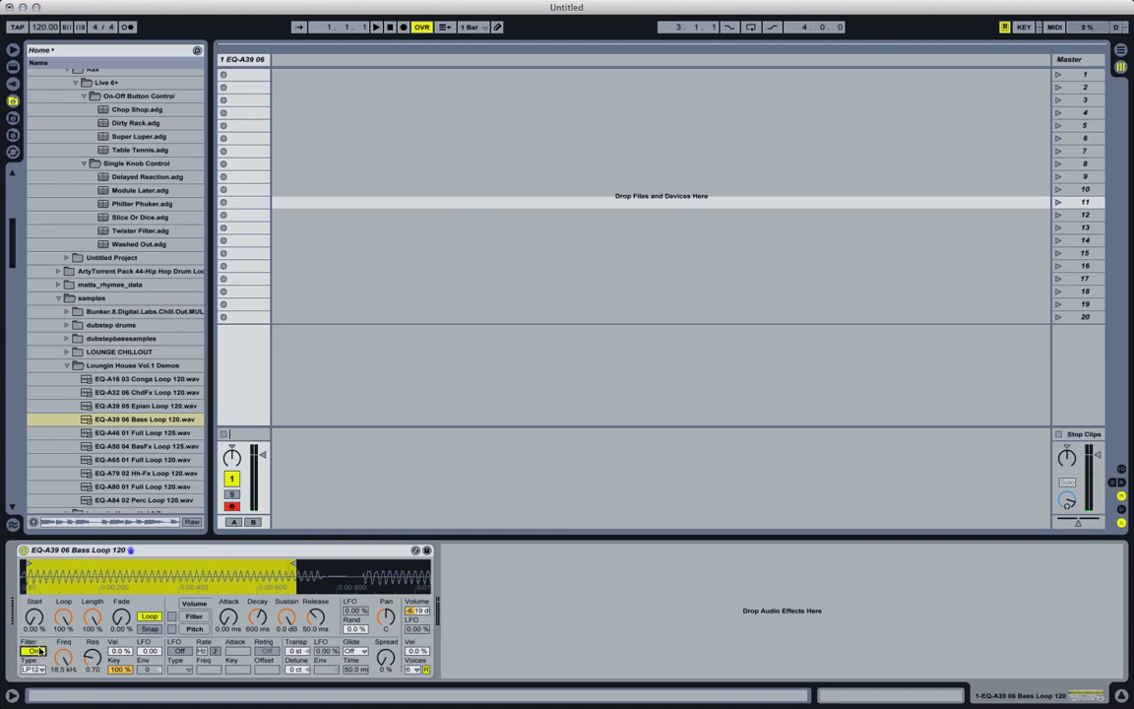
pyautogui.click(34, 651)
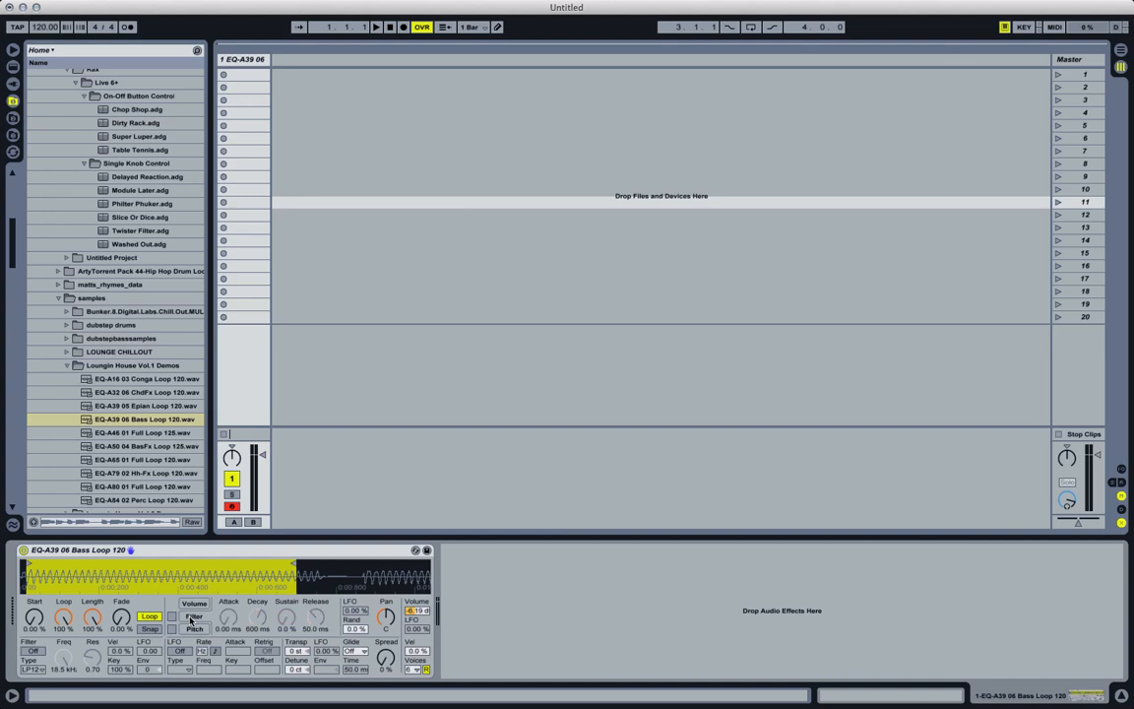
pyautogui.click(206, 616)
# Step: Try different transpositions of the bass sample and set Transpose to -1 st
pyautogui.click(298, 651)
pyautogui.press('Up')
pyautogui.press('Up')
pyautogui.press('Up')
pyautogui.press('Up')
pyautogui.press('Up')
pyautogui.press('Up')
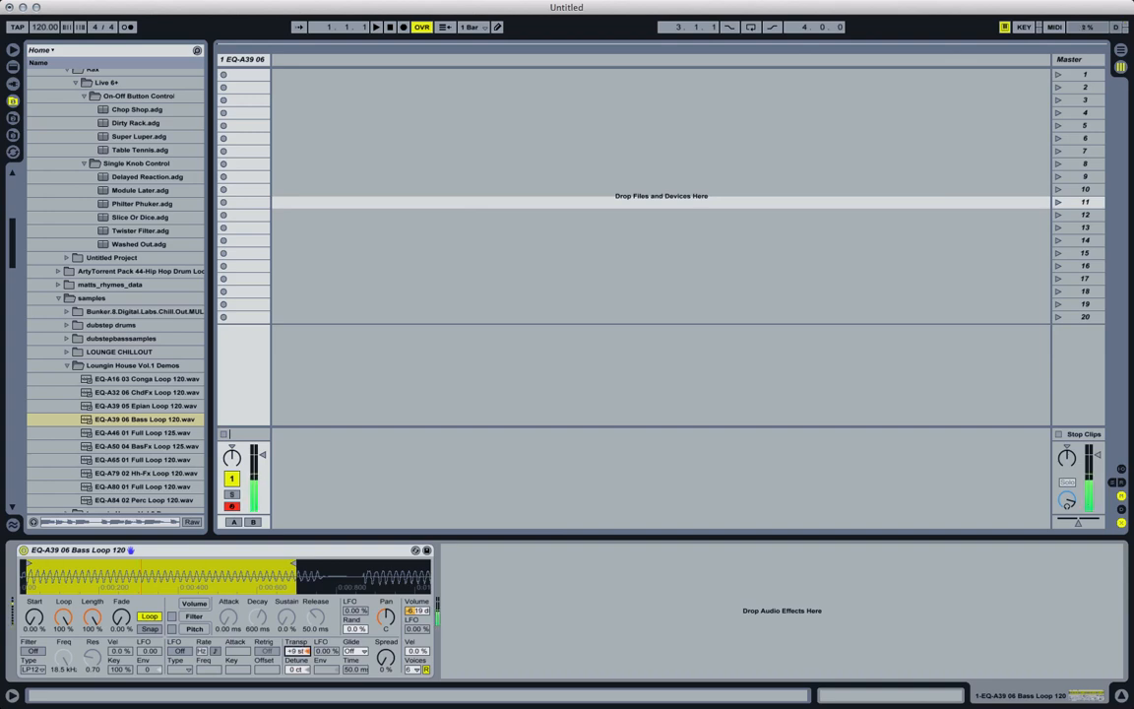
pyautogui.press('Down')
# Step: Audition Simpler's Portamento and Glide modes and return the Glide setting to Off
pyautogui.click(360, 652)
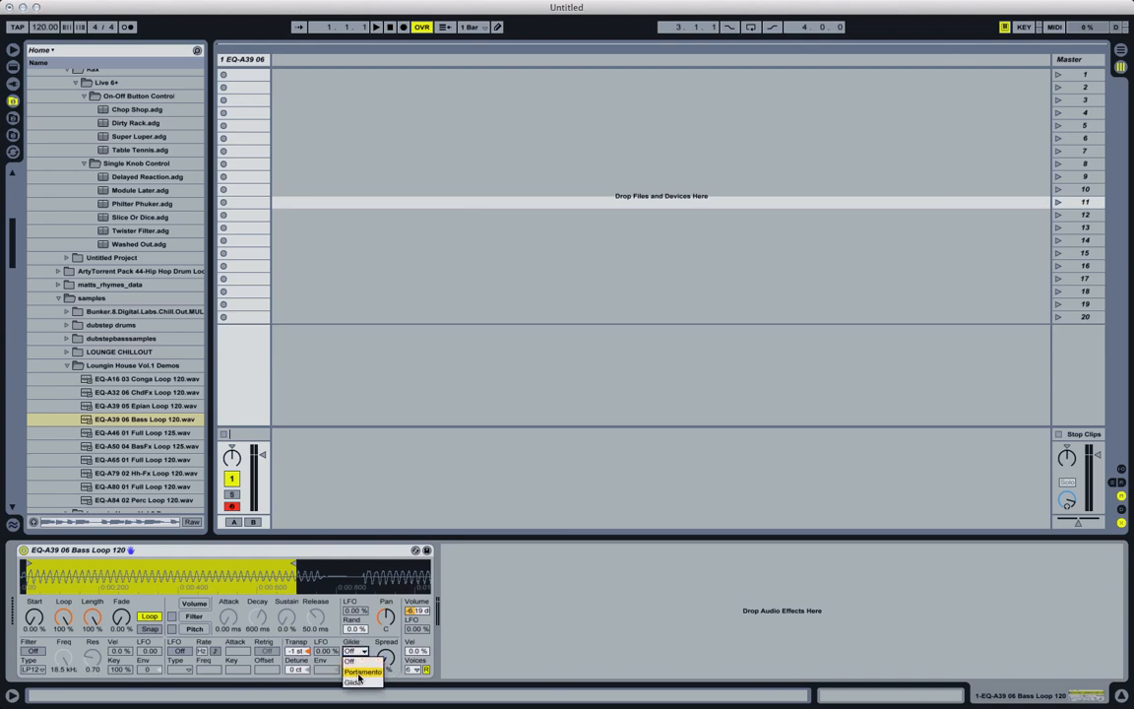
pyautogui.click(361, 671)
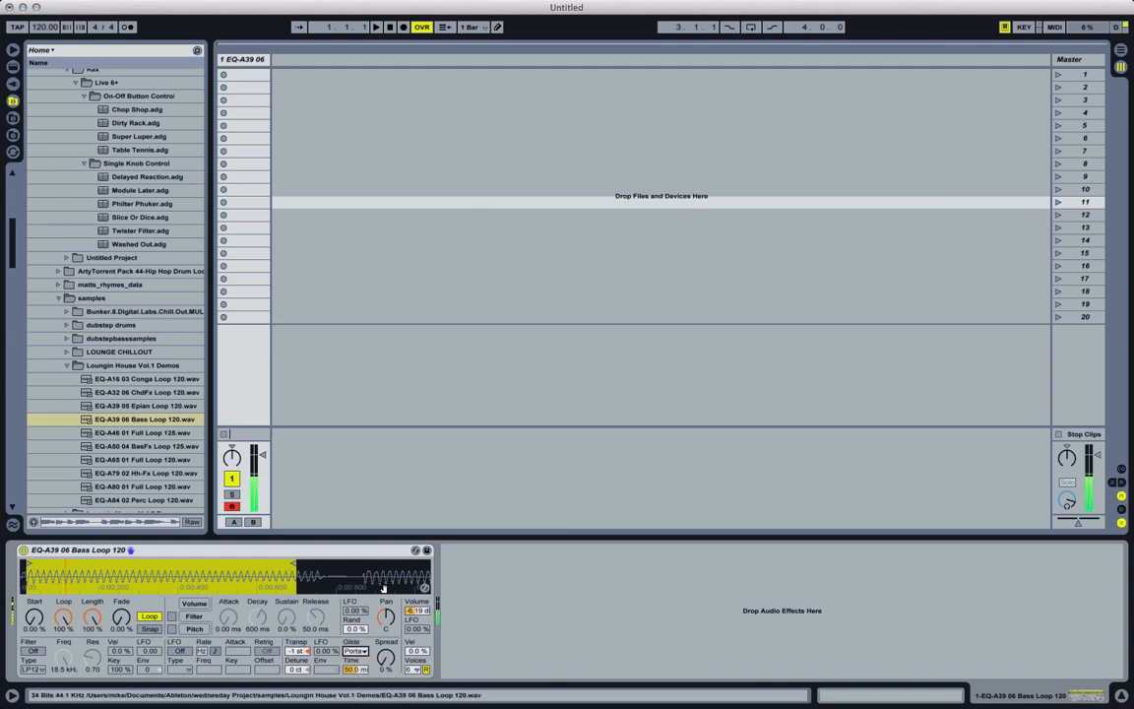
pyautogui.click(355, 651)
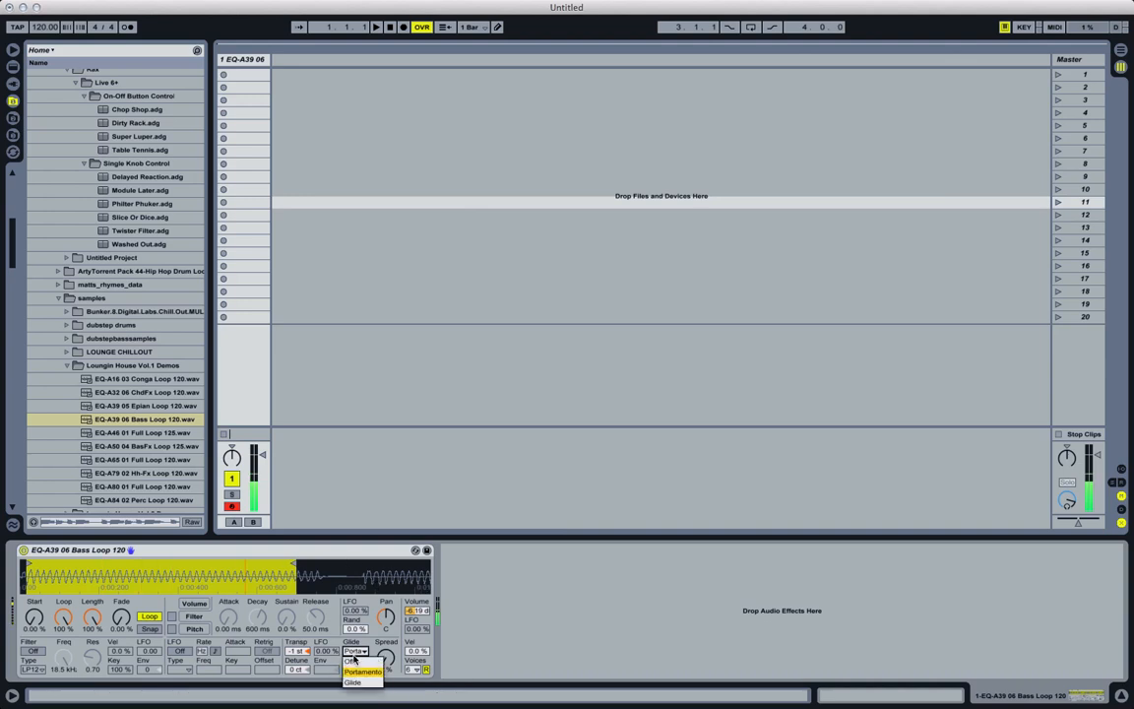
pyautogui.click(355, 677)
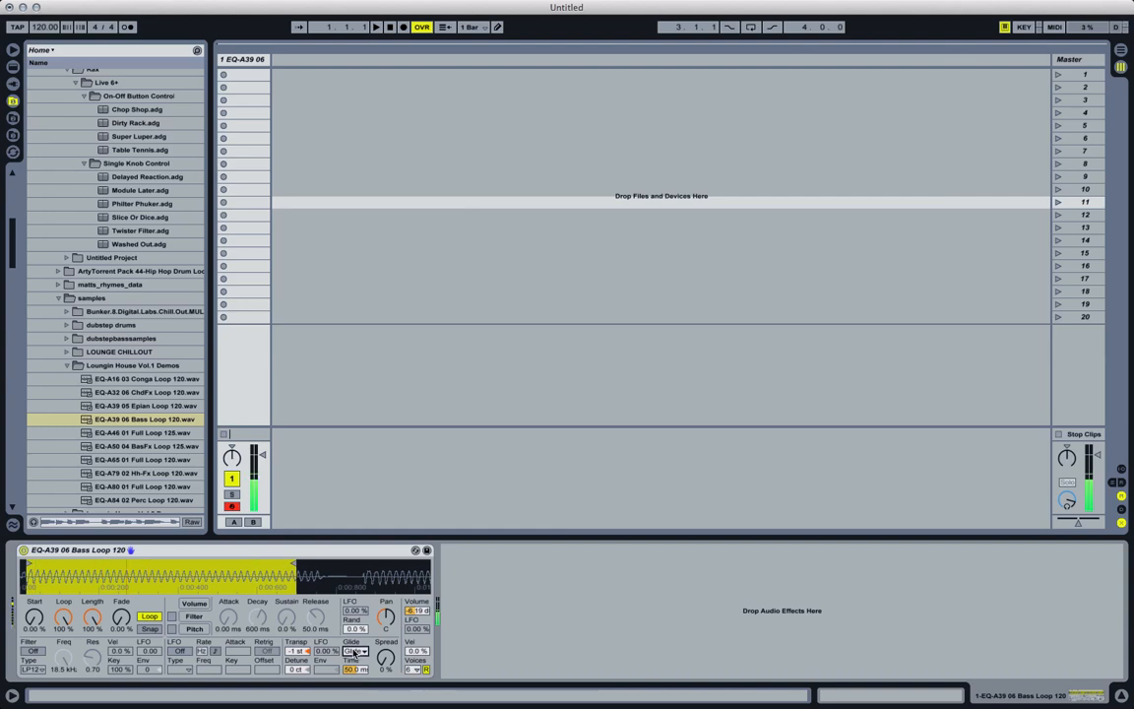
pyautogui.click(355, 651)
pyautogui.click(352, 678)
pyautogui.click(355, 652)
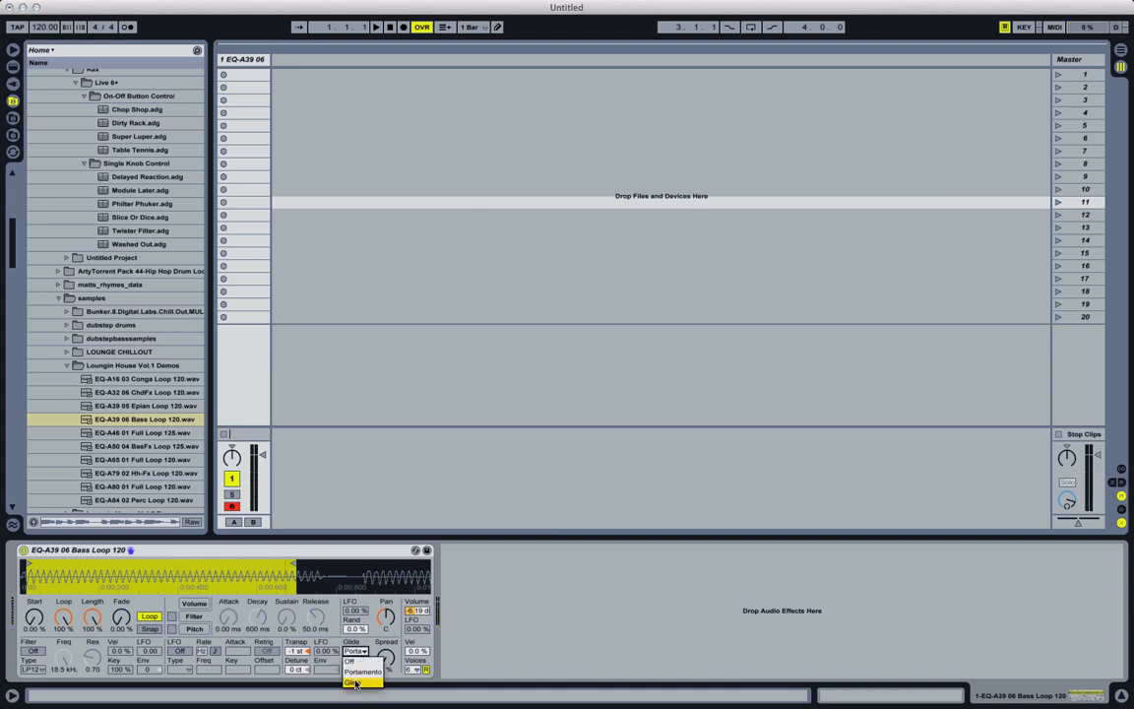
pyautogui.click(352, 680)
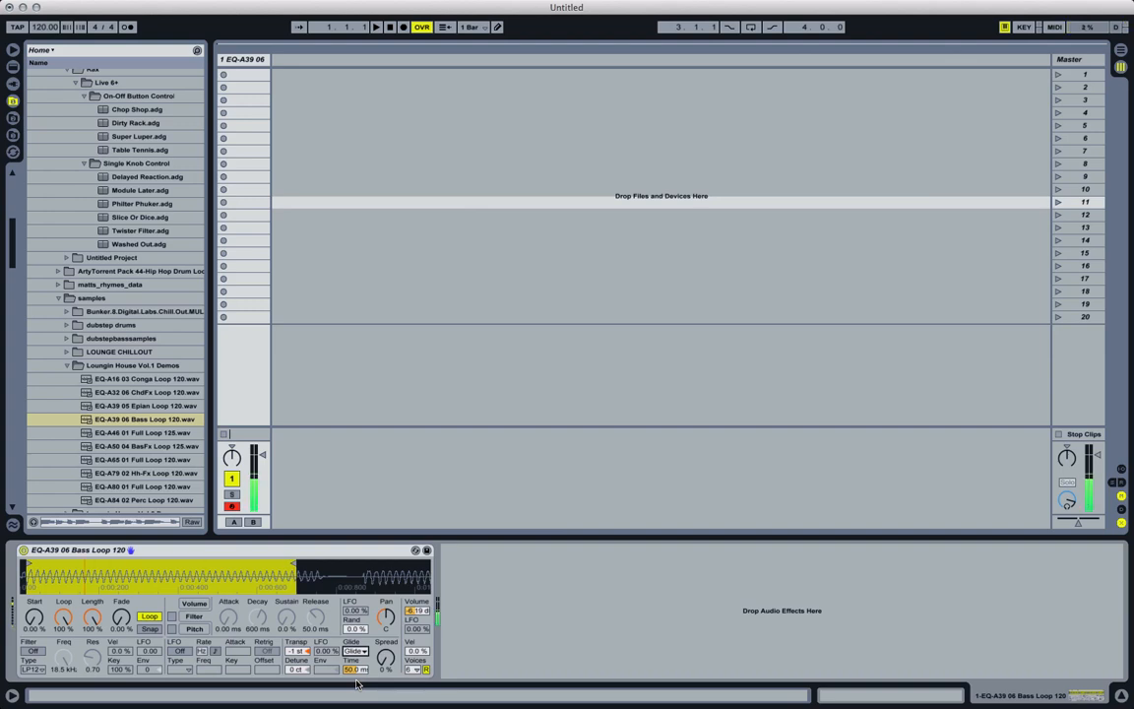
pyautogui.click(355, 651)
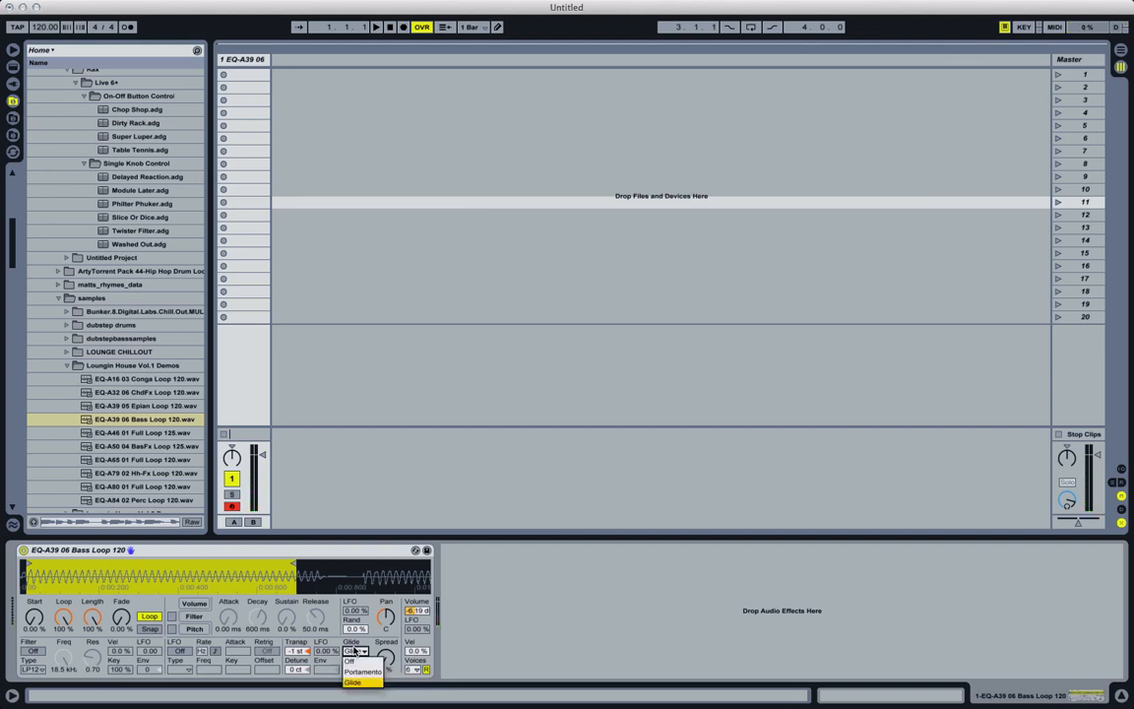
pyautogui.click(347, 671)
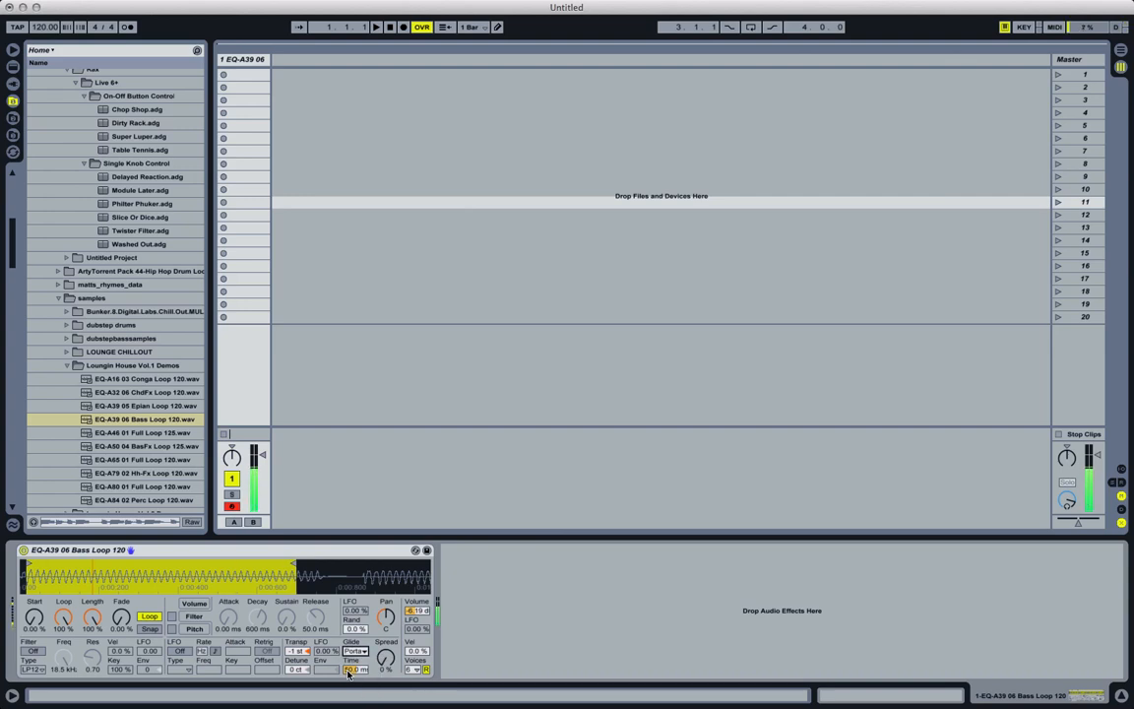
pyautogui.click(356, 653)
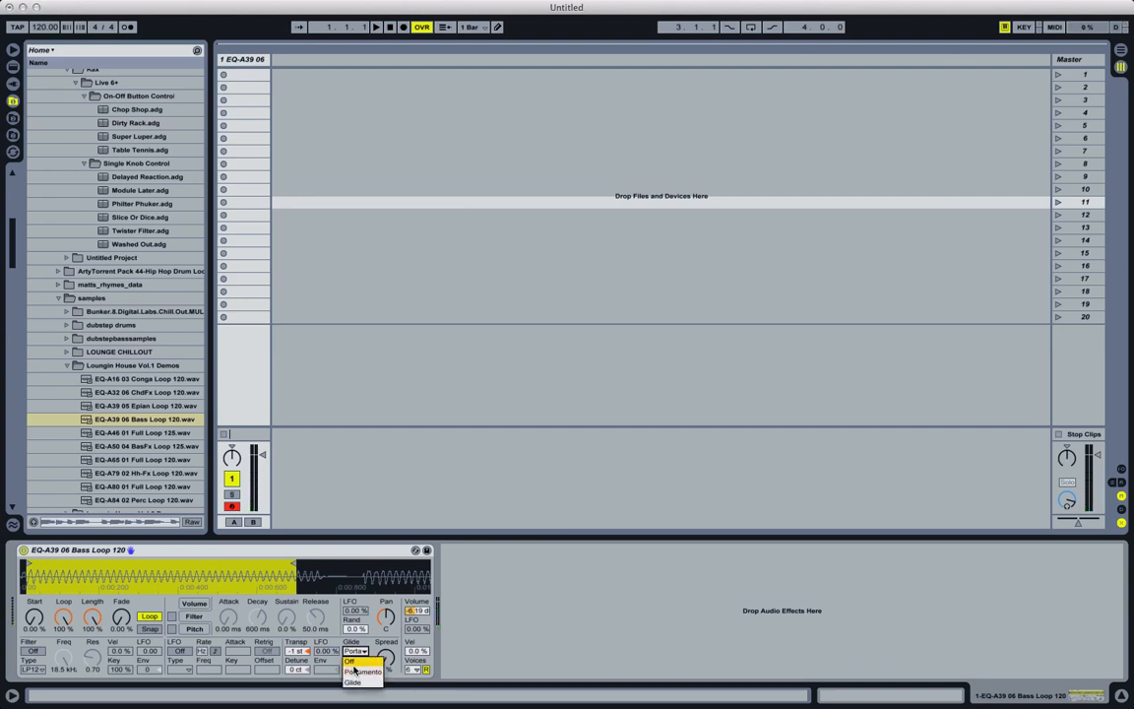
pyautogui.click(328, 596)
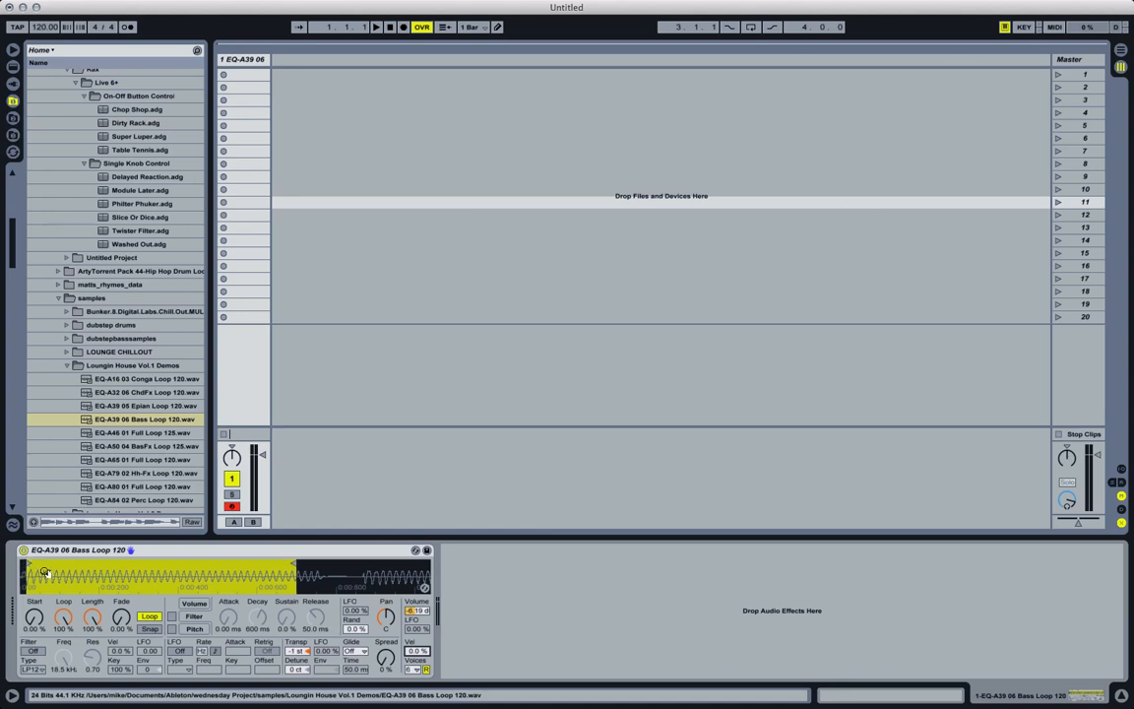
# Step: Narrow the looped region to a few wave cycles by moving its start to about 0:00.67
pyautogui.moveTo(44, 573)
pyautogui.mouseDown()
pyautogui.moveTo(288, 573)
pyautogui.moveTo(290, 590)
pyautogui.moveTo(291, 577)
pyautogui.mouseUp()
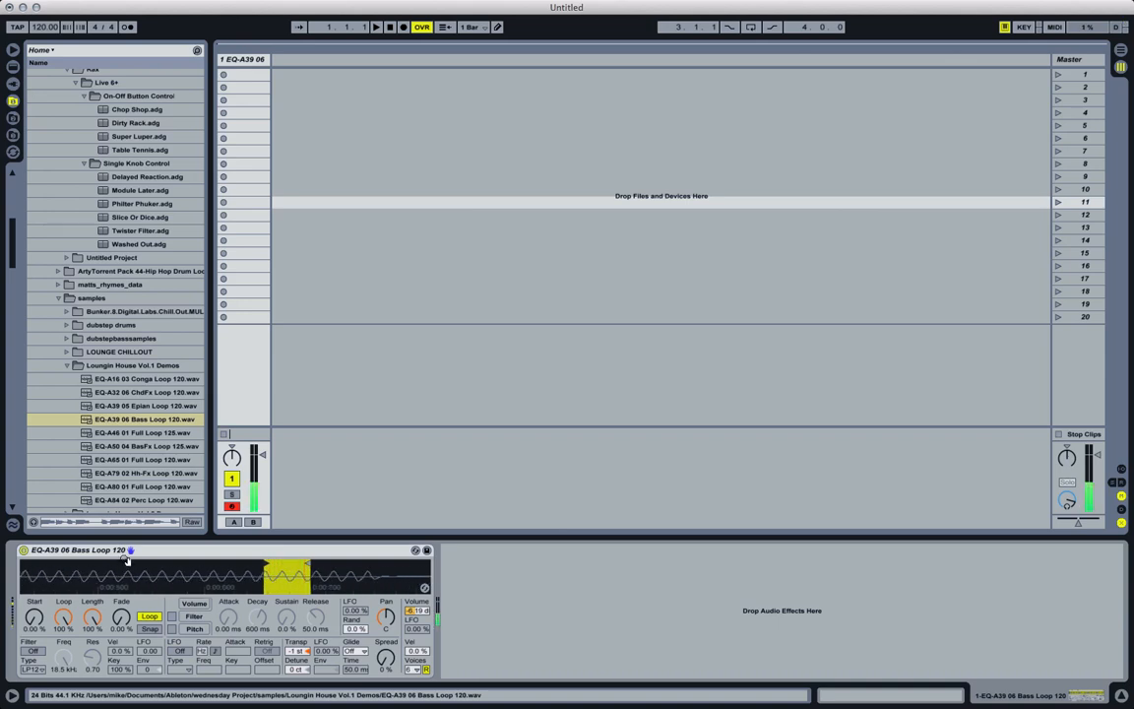
pyautogui.moveTo(269, 565); pyautogui.dragTo(286, 564)
pyautogui.moveTo(303, 579); pyautogui.dragTo(303, 605)
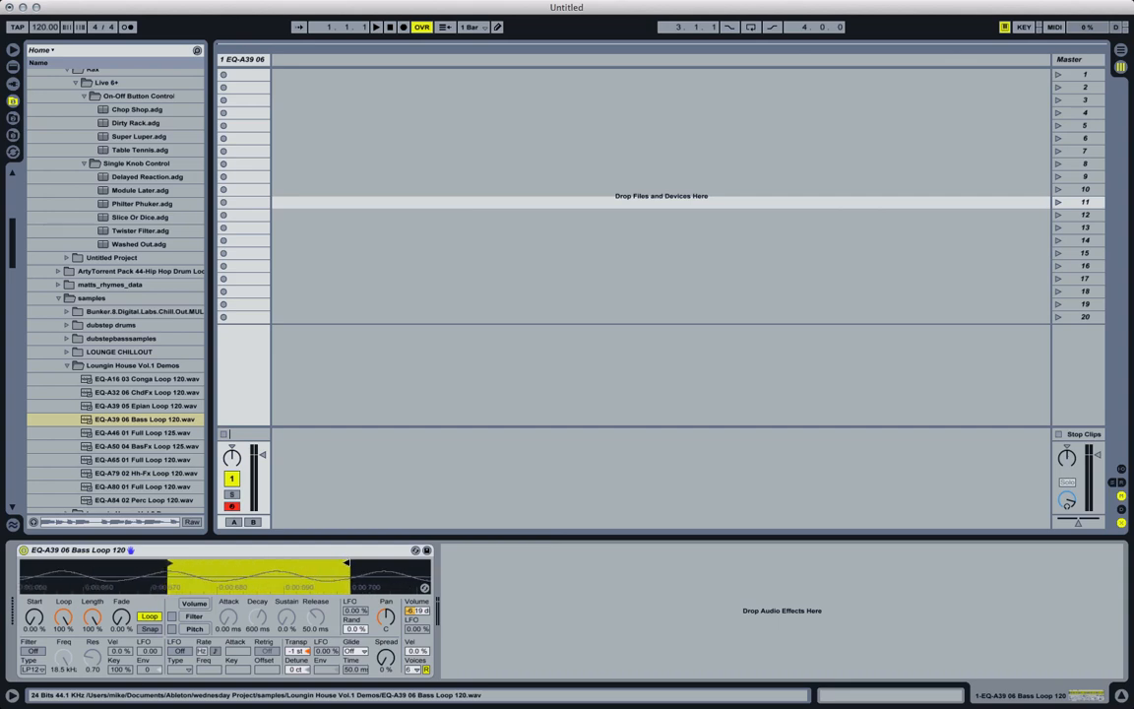
# Step: Try several loop lengths while playing, start playback, and set the loop's end to about 0:00.70
pyautogui.moveTo(346, 567)
pyautogui.mouseDown()
pyautogui.moveTo(379, 567)
pyautogui.moveTo(354, 564)
pyautogui.mouseUp()
pyautogui.press('a')
pyautogui.moveTo(354, 565); pyautogui.dragTo(381, 567)
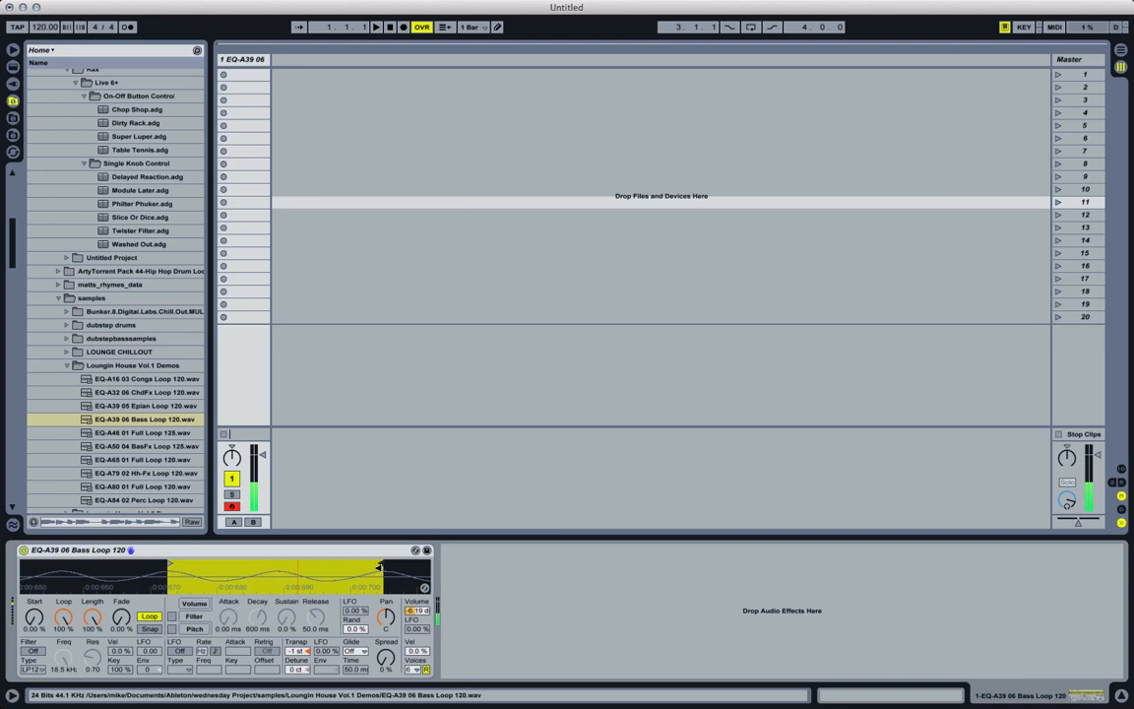
pyautogui.moveTo(379, 568); pyautogui.dragTo(350, 568)
pyautogui.press('space')
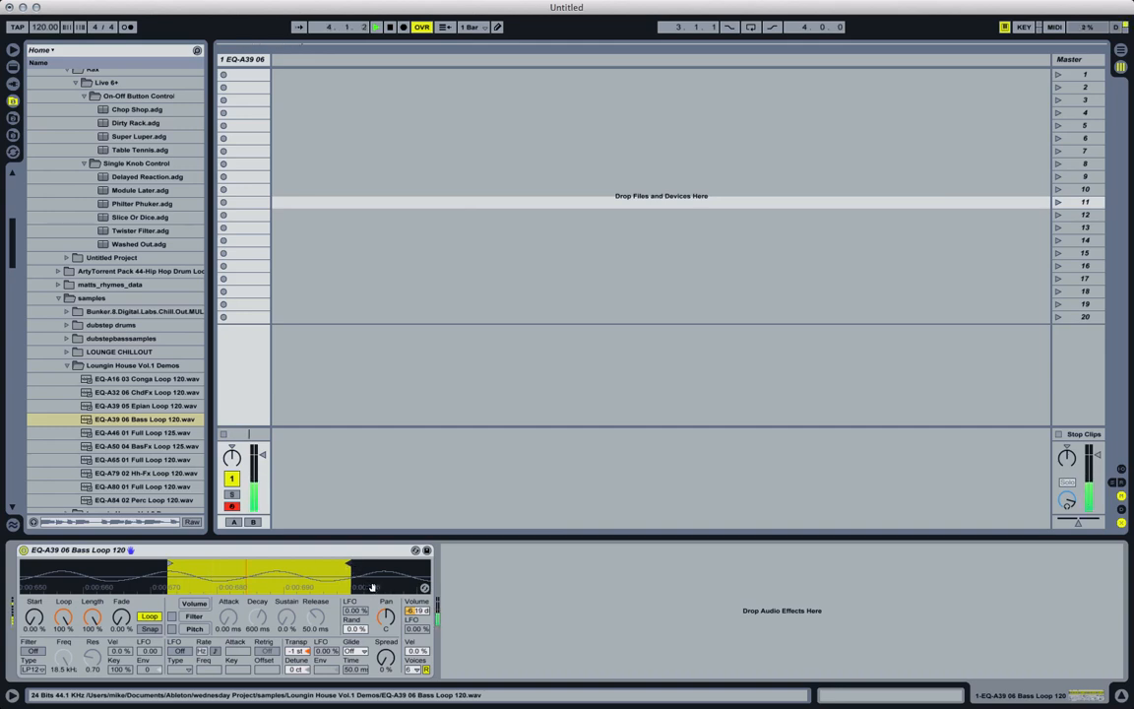
pyautogui.moveTo(349, 563); pyautogui.dragTo(376, 561)
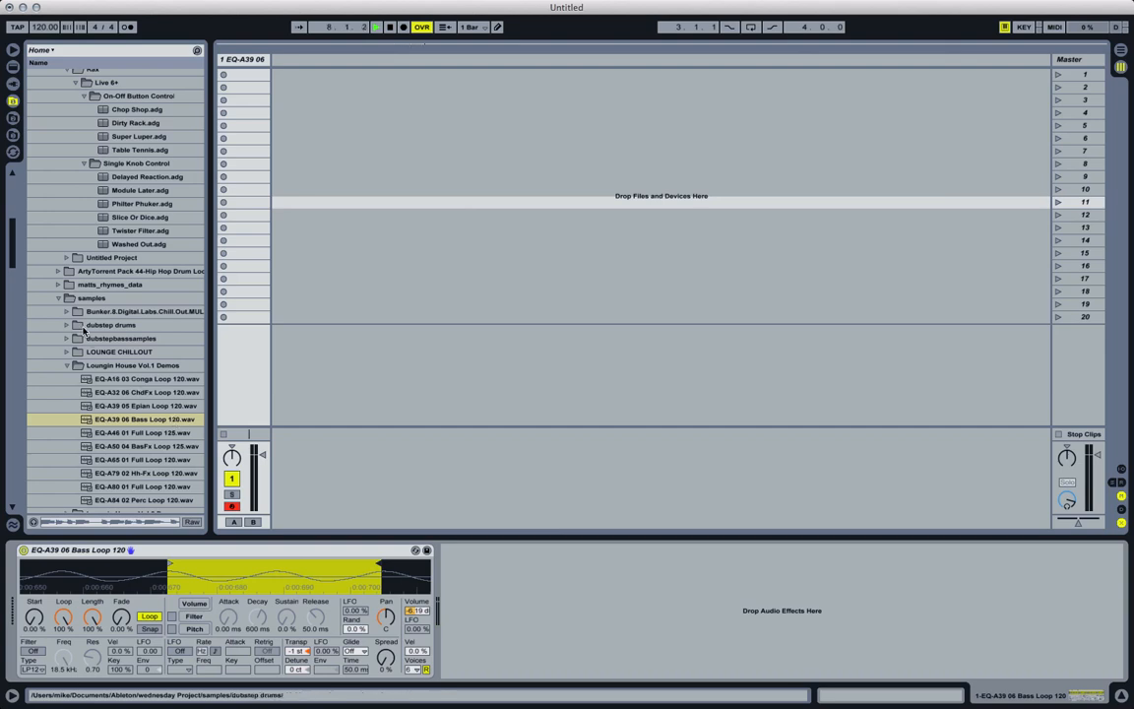
# Step: Replace Simpler's sample with 0001 5-Audio.aif from the Recorded folder
pyautogui.scroll(-5, 95, 371)
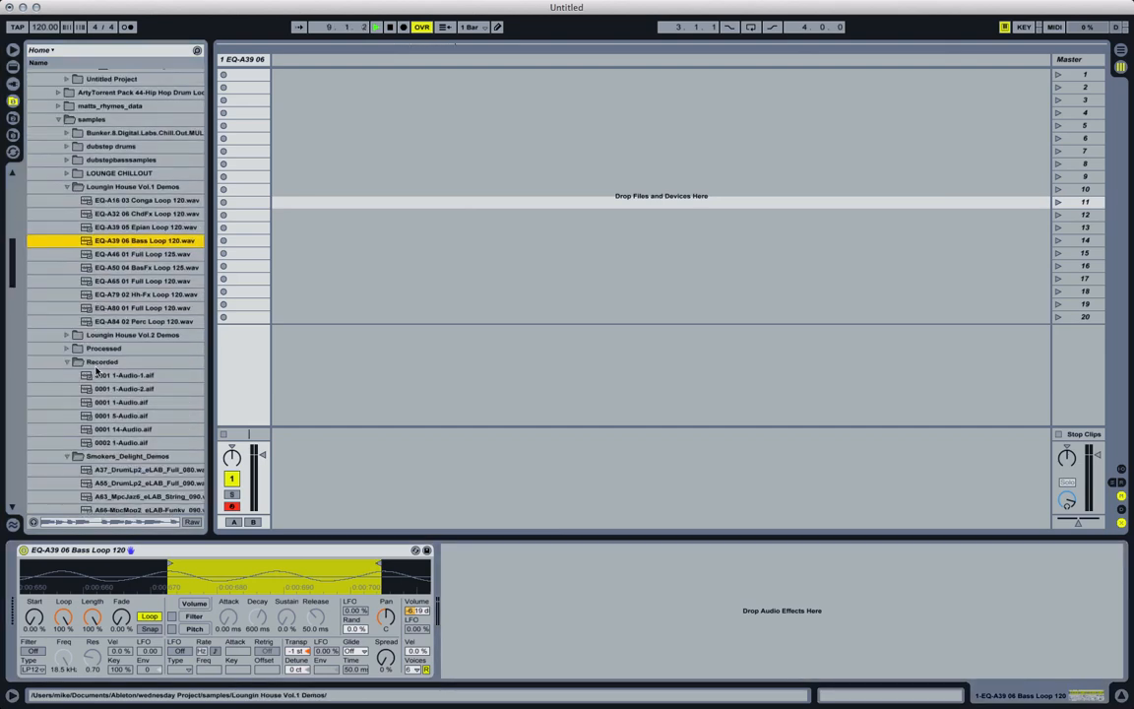
pyautogui.click(111, 415)
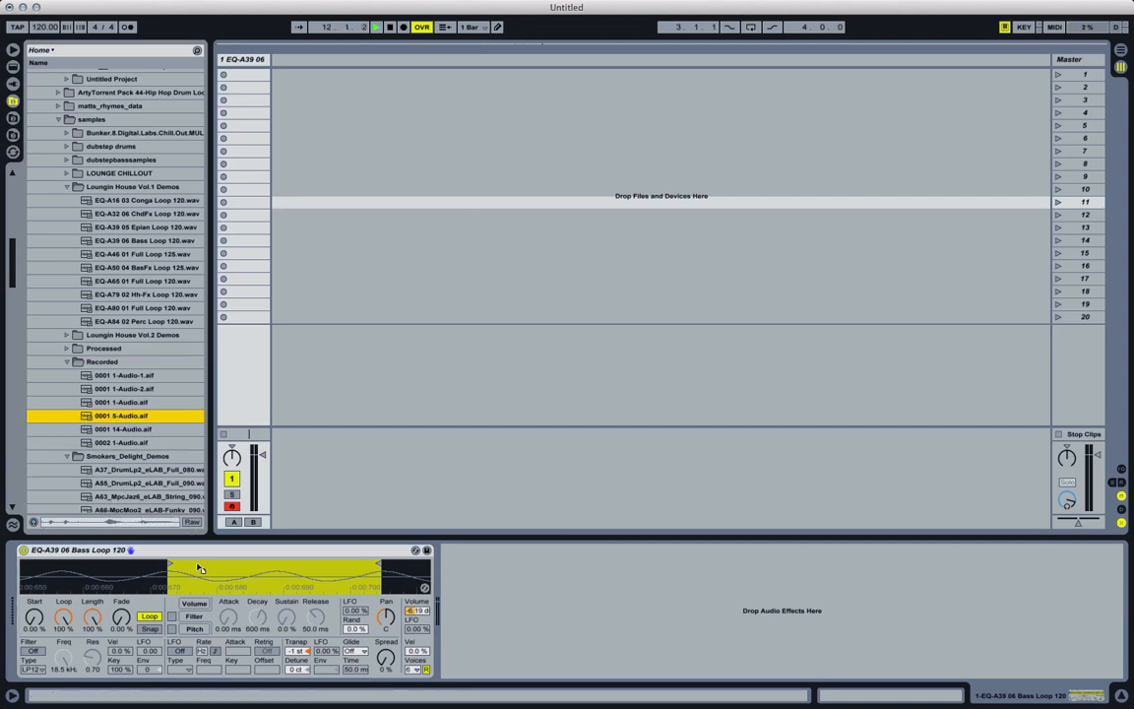
pyautogui.moveTo(199, 568); pyautogui.dragTo(202, 568)
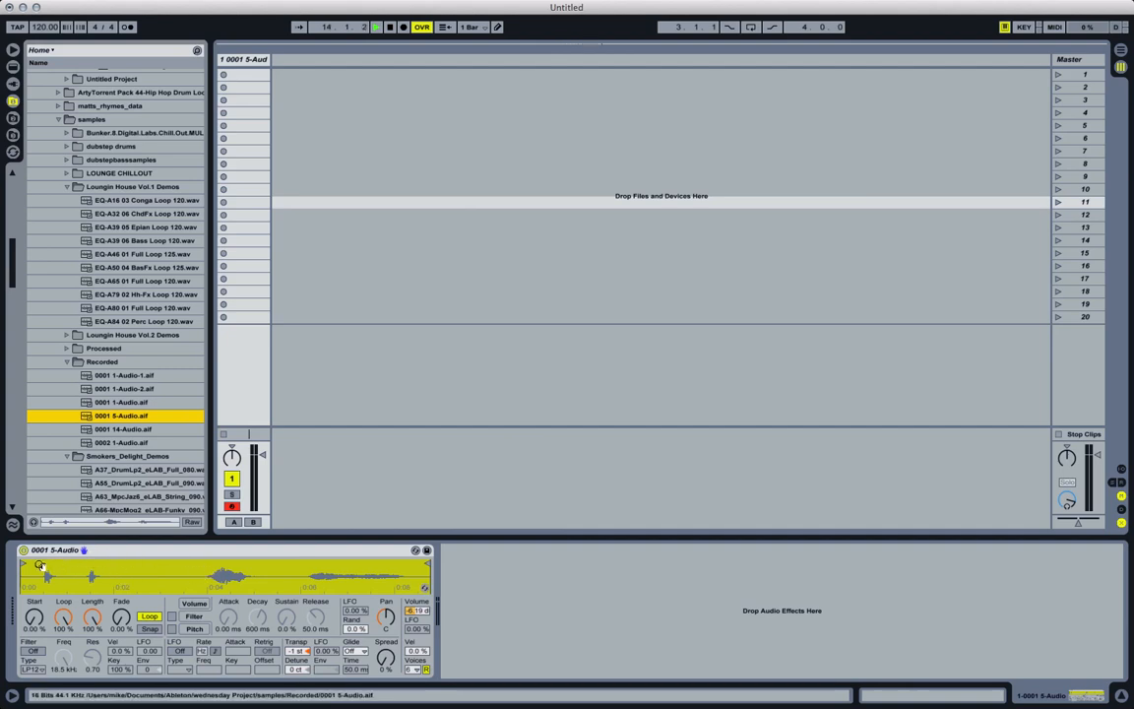
# Step: Trim the sample in Simpler to its last sound, from about 0:06.1 to about 0:08, and audition it
pyautogui.moveTo(208, 570); pyautogui.dragTo(311, 533)
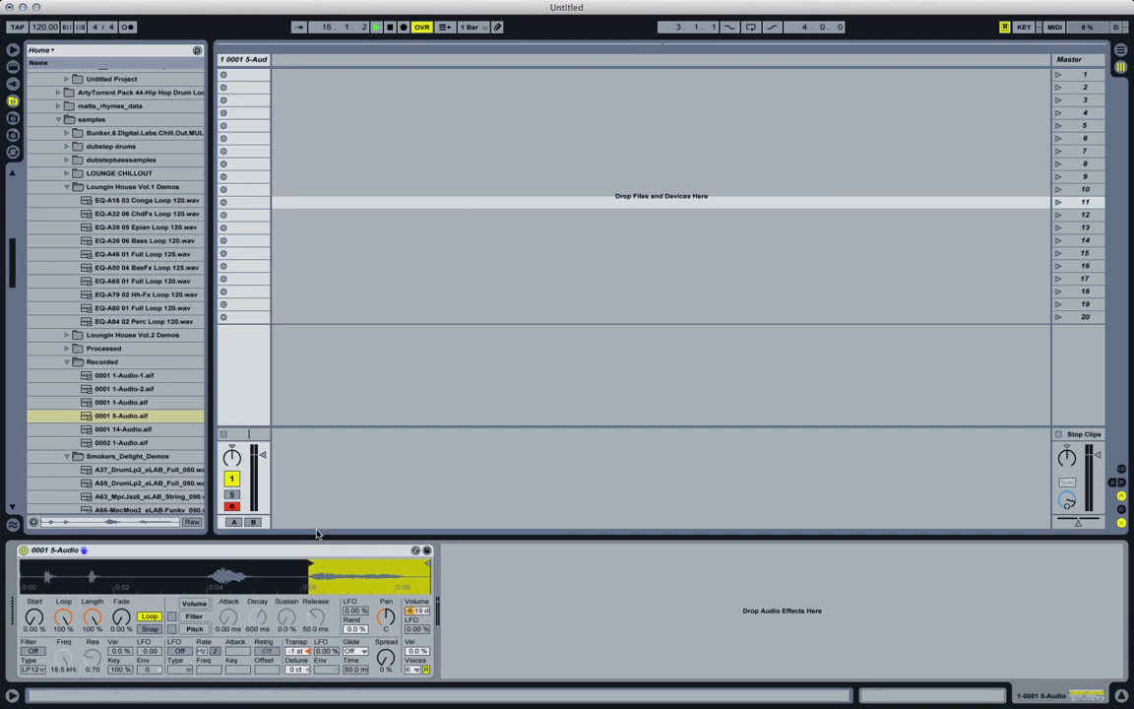
pyautogui.press('a')
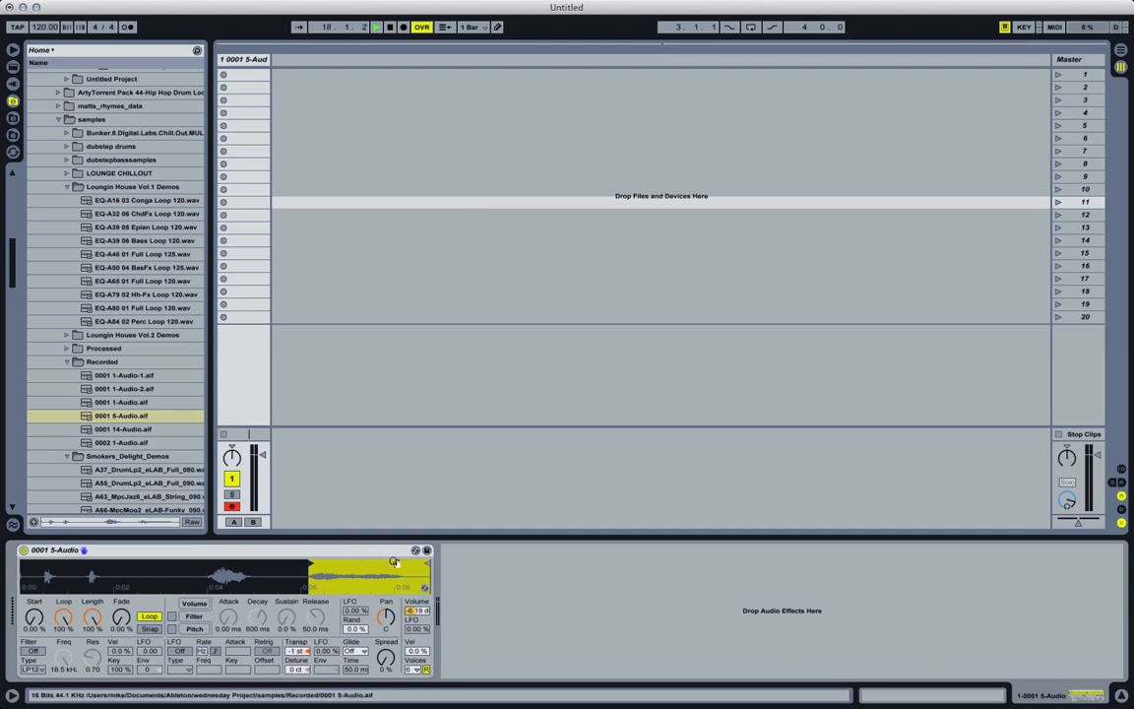
pyautogui.moveTo(428, 565); pyautogui.dragTo(400, 566)
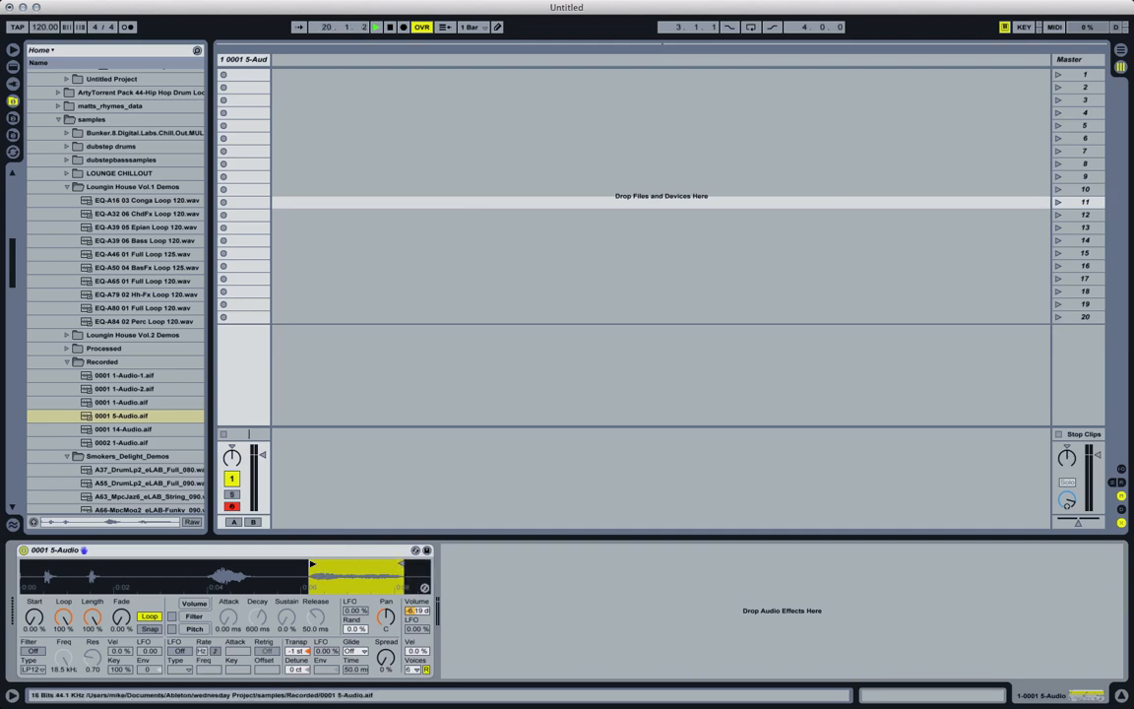
# Step: Fine-tune the sample region's start to about 0:06.3, right at the onset of the last sound
pyautogui.moveTo(312, 565); pyautogui.dragTo(336, 630)
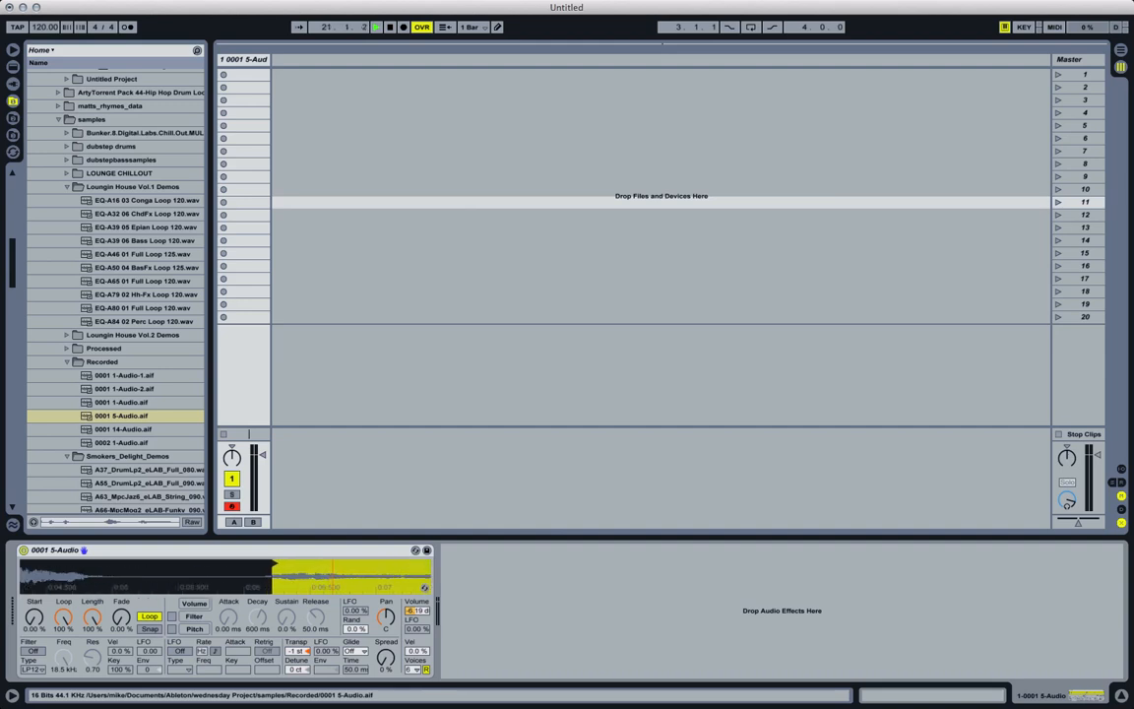
pyautogui.moveTo(272, 565)
pyautogui.mouseDown()
pyautogui.moveTo(165, 565)
pyautogui.moveTo(177, 565)
pyautogui.mouseUp()
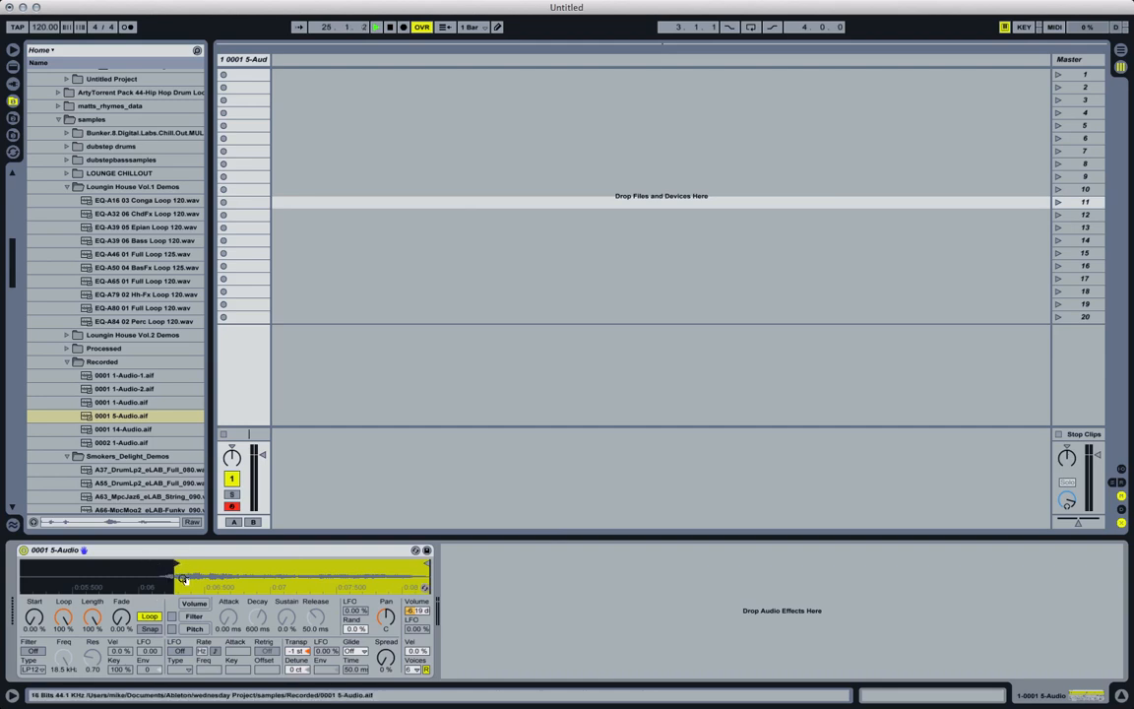
pyautogui.moveTo(184, 583); pyautogui.dragTo(184, 612)
pyautogui.moveTo(65, 577); pyautogui.dragTo(78, 557)
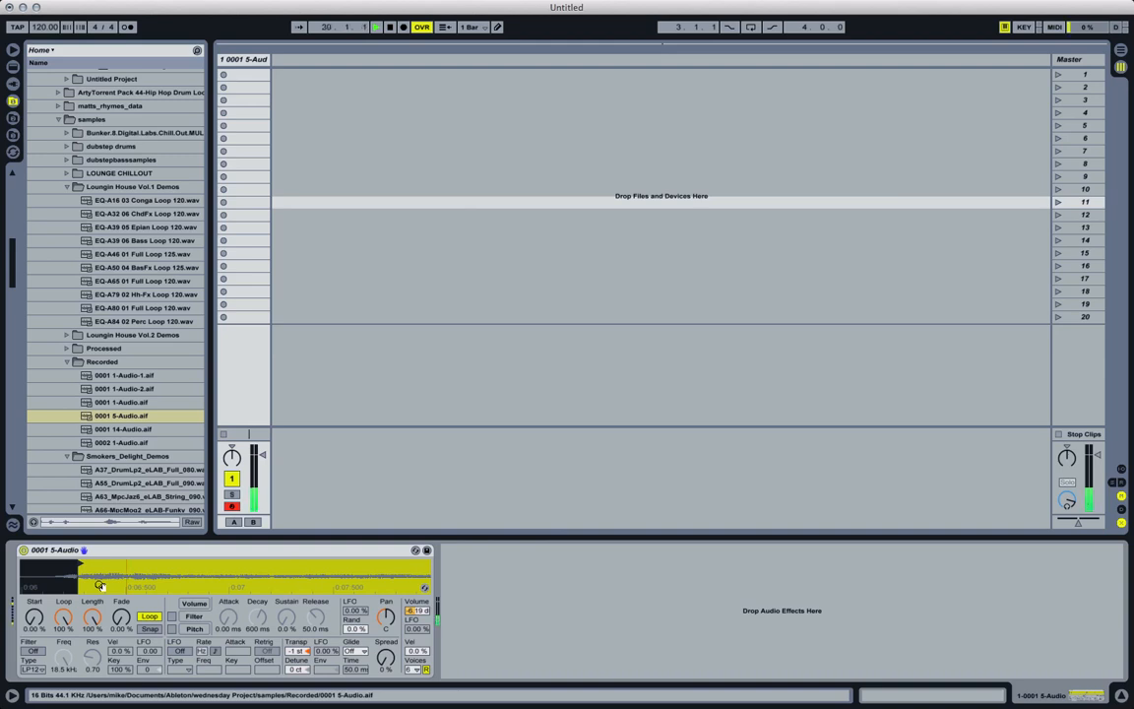
pyautogui.moveTo(82, 565)
pyautogui.mouseDown()
pyautogui.moveTo(60, 565)
pyautogui.moveTo(80, 559)
pyautogui.mouseUp()
pyautogui.moveTo(176, 570); pyautogui.dragTo(278, 536)
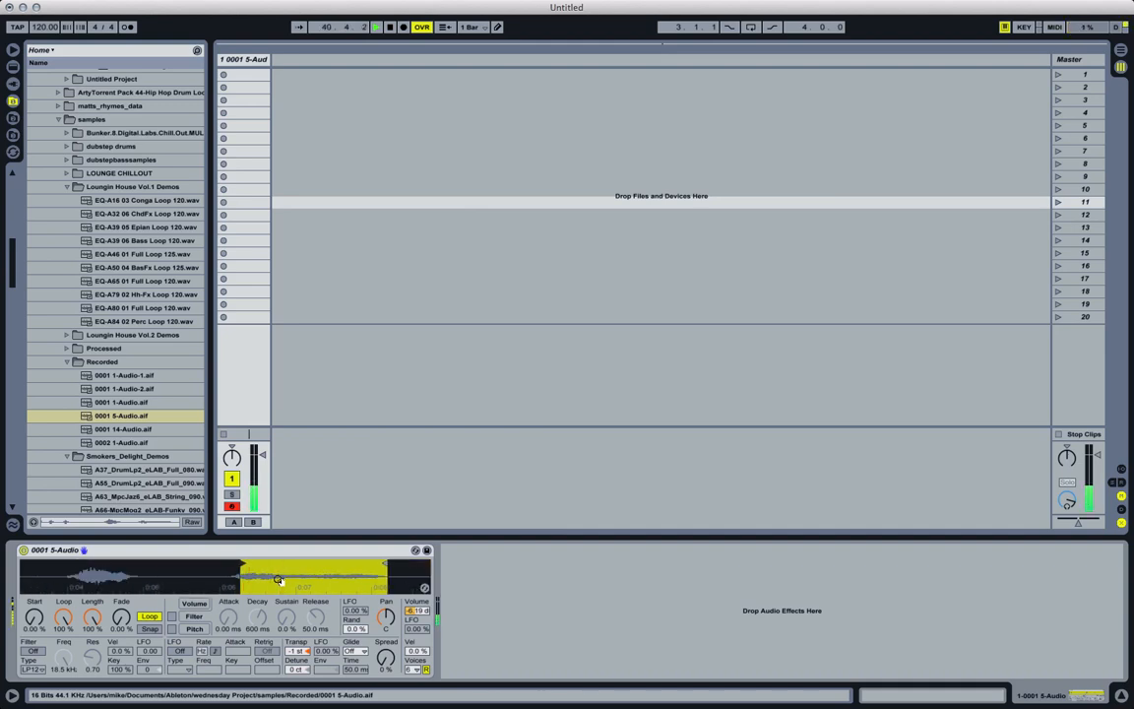